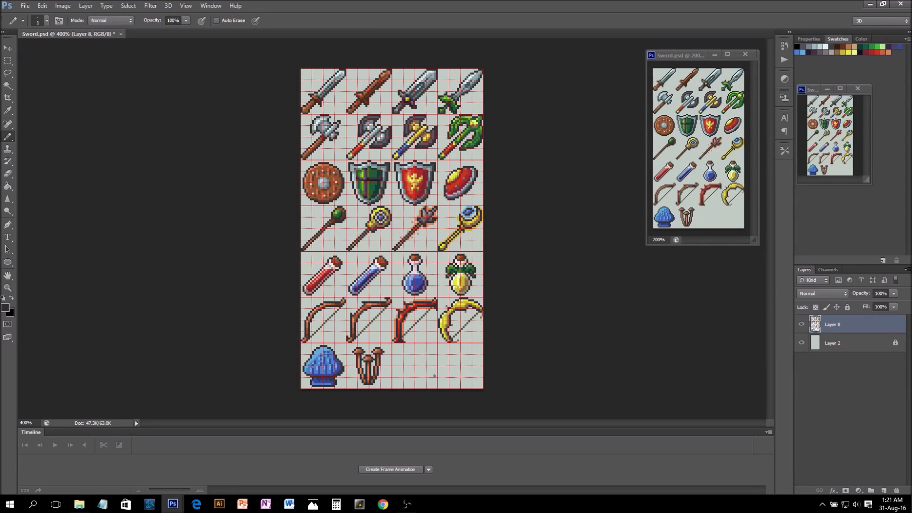
Step: Start a dark one-pixel clover outline in the empty cell beside the brown mushrooms, with the centre notch and the upper-right lobe's top edge
{"action": "key", "text": "z"}
{"action": "left_click_drag", "start_coordinate": [431, 375], "coordinate": [472, 249]}
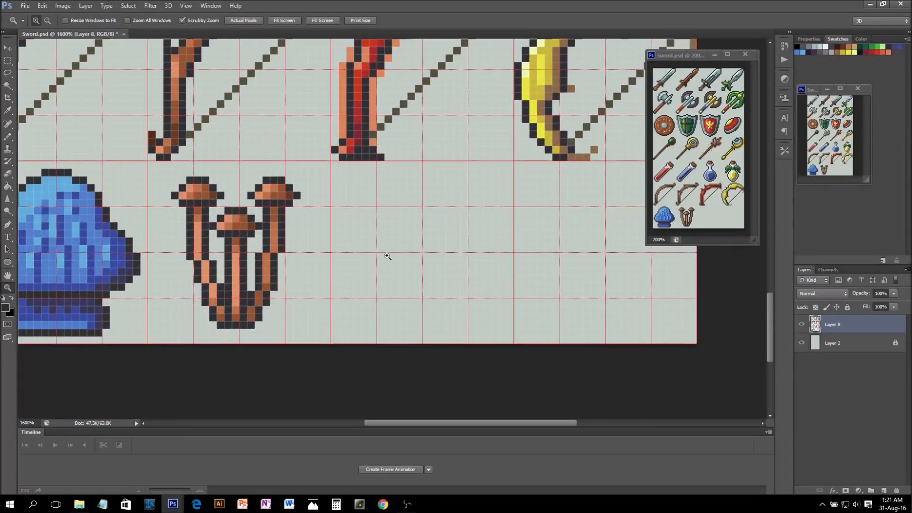
{"action": "key", "text": "b"}
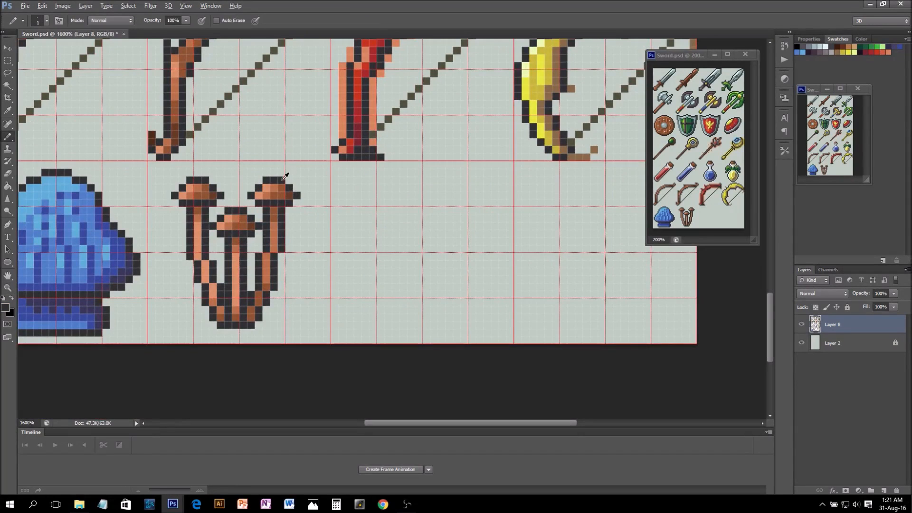
{"action": "left_click", "coordinate": [418, 203]}
{"action": "left_click", "coordinate": [427, 210]}
{"action": "left_click", "coordinate": [434, 203]}
{"action": "left_click_drag", "start_coordinate": [442, 196], "coordinate": [456, 195]}
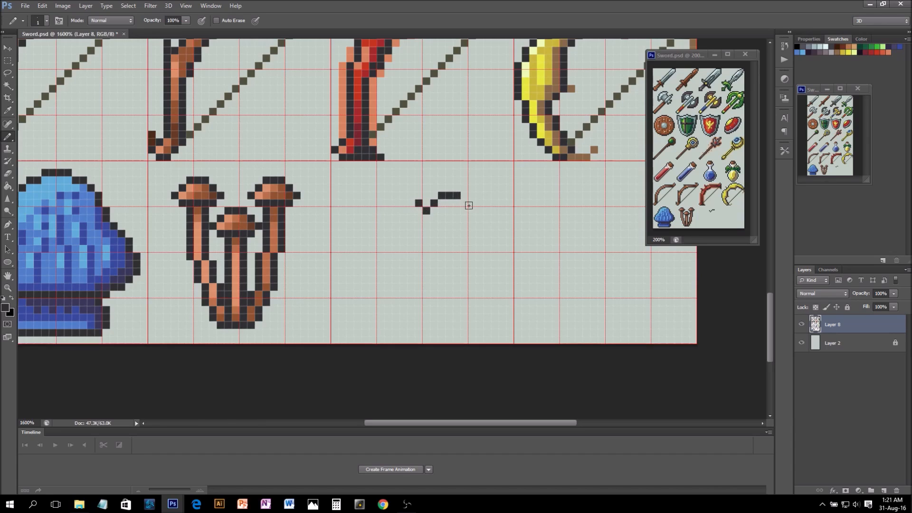
Step: Complete the upper-right lobe's outer edge with the Pencil and outline a matching upper-left lobe
{"action": "left_click", "coordinate": [464, 203]}
{"action": "left_click", "coordinate": [472, 210]}
{"action": "left_click", "coordinate": [480, 218]}
{"action": "left_click_drag", "start_coordinate": [487, 226], "coordinate": [487, 241]}
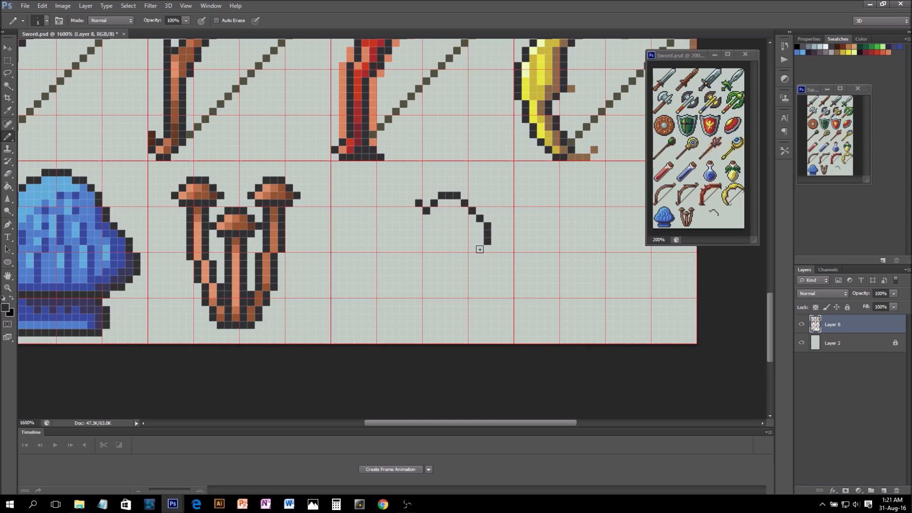
{"action": "left_click", "coordinate": [480, 248]}
{"action": "left_click", "coordinate": [472, 256]}
{"action": "mouse_move", "coordinate": [410, 196]}
{"action": "left_mouse_down"}
{"action": "mouse_move", "coordinate": [394, 194]}
{"action": "mouse_move", "coordinate": [373, 219]}
{"action": "mouse_move", "coordinate": [366, 243]}
{"action": "mouse_move", "coordinate": [381, 257]}
{"action": "left_mouse_up"}
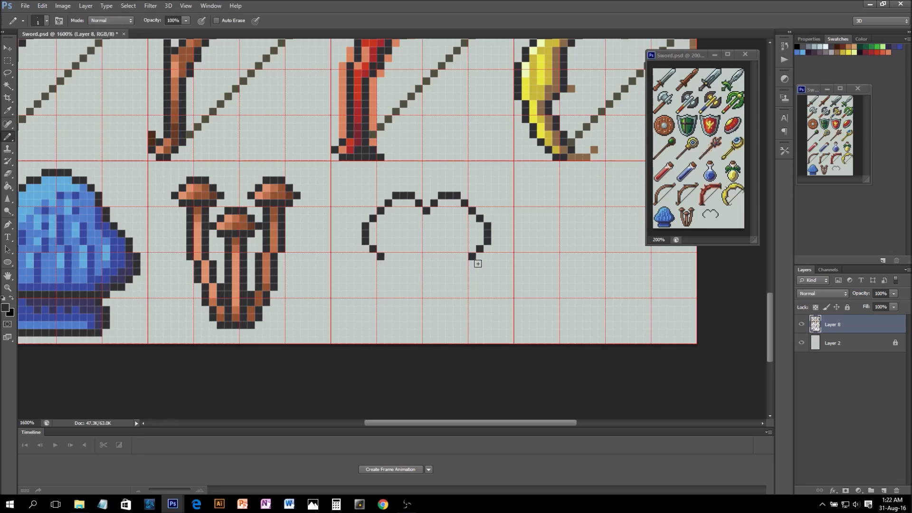
Step: Outline the clover's lower-right lobe from its side notch down to a short flat bottom edge
{"action": "left_click_drag", "start_coordinate": [480, 264], "coordinate": [487, 294]}
{"action": "key", "text": "ctrl+z"}
{"action": "left_click_drag", "start_coordinate": [487, 269], "coordinate": [487, 302]}
{"action": "key", "text": "ctrl+z"}
{"action": "left_click_drag", "start_coordinate": [487, 270], "coordinate": [488, 288]}
{"action": "left_click", "coordinate": [472, 302]}
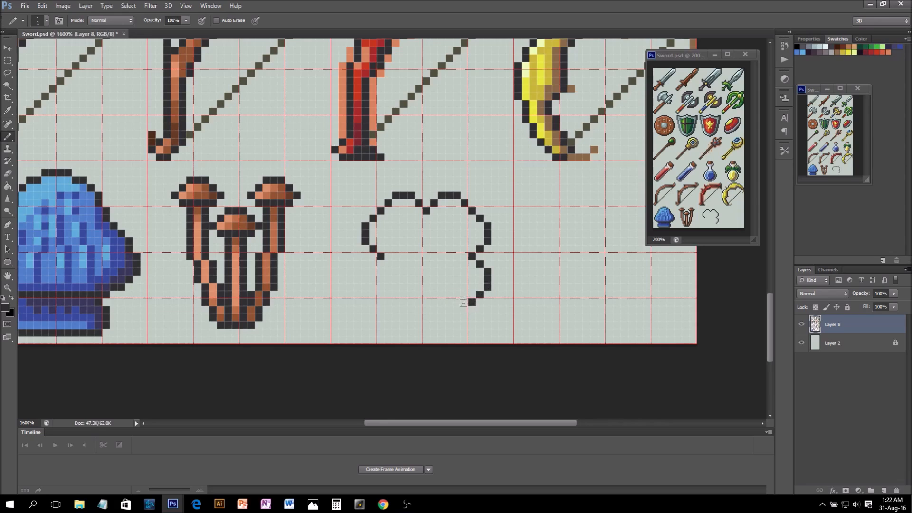
{"action": "mouse_move", "coordinate": [465, 302]}
{"action": "left_mouse_down"}
{"action": "mouse_move", "coordinate": [450, 302]}
{"action": "mouse_move", "coordinate": [460, 303]}
{"action": "left_mouse_up"}
{"action": "key", "text": "ctrl+z"}
{"action": "left_click", "coordinate": [459, 302]}
{"action": "key", "text": "ctrl+z"}
{"action": "left_click_drag", "start_coordinate": [464, 311], "coordinate": [446, 310]}
Step: Outline the matching lower-left lobe and join both lower lobes with a notch at the bottom centre
{"action": "left_click", "coordinate": [373, 263]}
{"action": "mouse_move", "coordinate": [365, 270]}
{"action": "left_mouse_down"}
{"action": "mouse_move", "coordinate": [365, 290]}
{"action": "mouse_move", "coordinate": [388, 312]}
{"action": "left_mouse_up"}
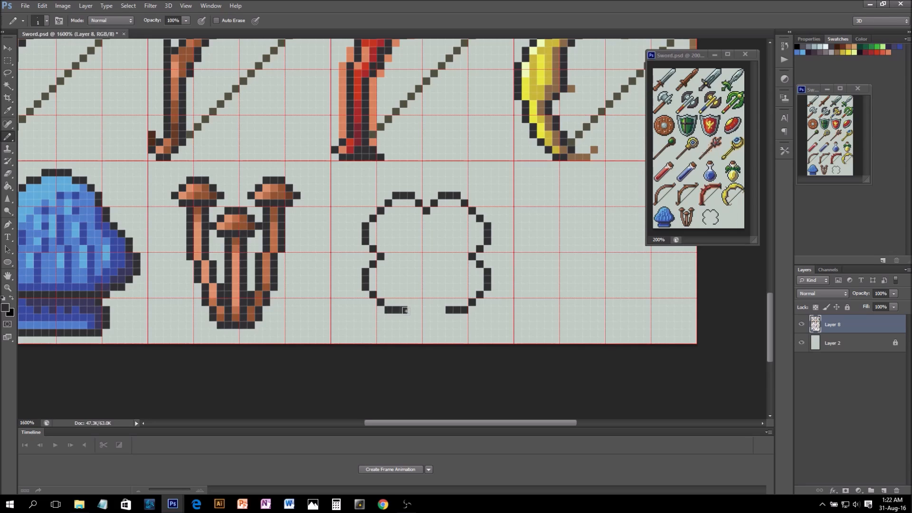
{"action": "left_click_drag", "start_coordinate": [395, 310], "coordinate": [413, 300]}
{"action": "left_click", "coordinate": [419, 294]}
{"action": "left_click_drag", "start_coordinate": [441, 304], "coordinate": [426, 287]}
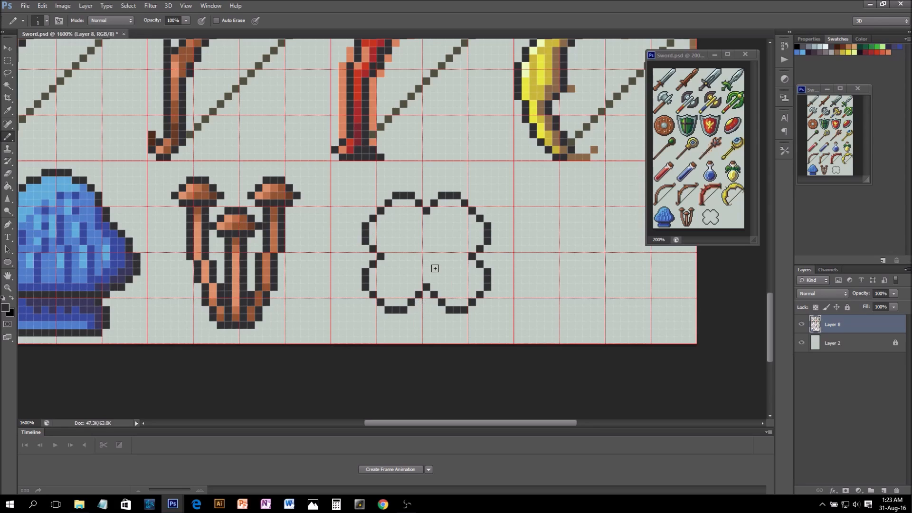
{"action": "key", "text": "m"}
{"action": "left_click_drag", "start_coordinate": [351, 210], "coordinate": [372, 284]}
{"action": "left_click", "coordinate": [415, 291]}
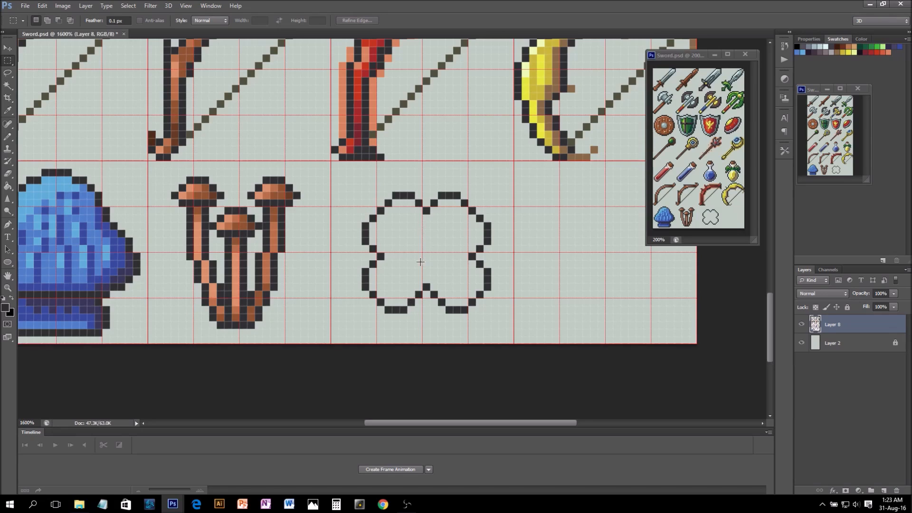
{"action": "key", "text": "b"}
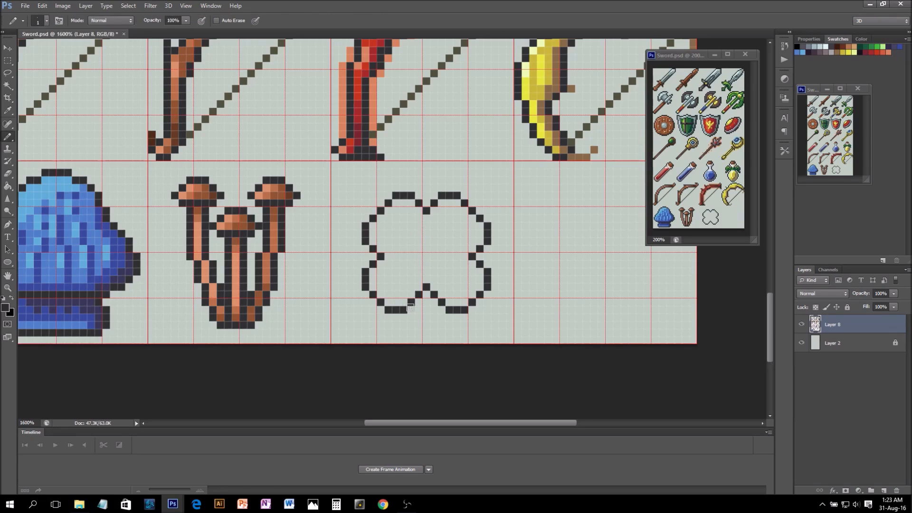
{"action": "key", "text": "m"}
Step: Try erasing the lower lobes' bottom edges and redrawing them one pixel lower
{"action": "key", "text": "e"}
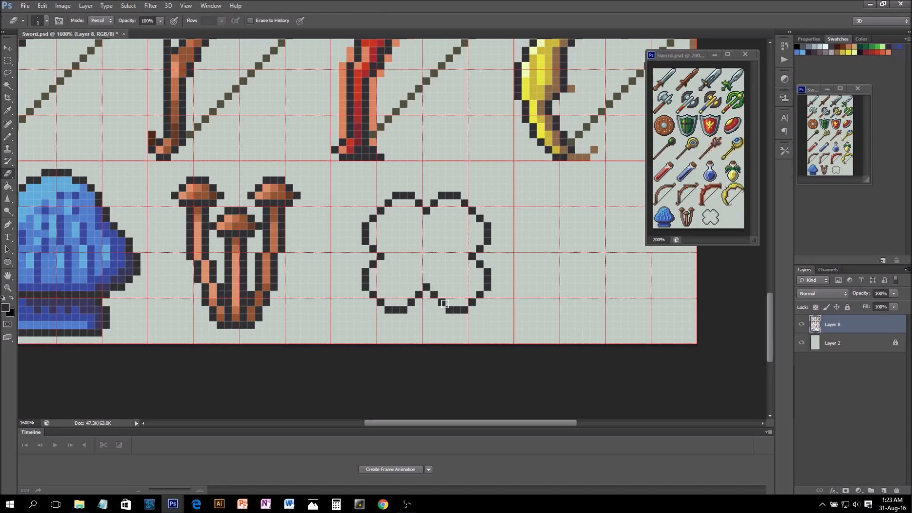
{"action": "mouse_move", "coordinate": [465, 309]}
{"action": "left_mouse_down"}
{"action": "mouse_move", "coordinate": [426, 289]}
{"action": "mouse_move", "coordinate": [393, 312]}
{"action": "left_mouse_up"}
{"action": "key", "text": "b"}
{"action": "left_click", "coordinate": [388, 309]}
{"action": "left_click", "coordinate": [464, 309]}
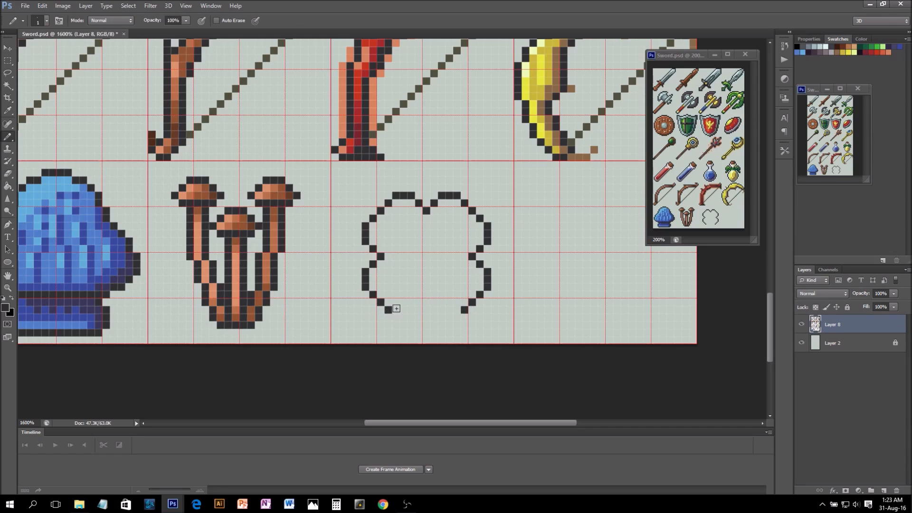
{"action": "mouse_move", "coordinate": [397, 315]}
{"action": "left_mouse_down"}
{"action": "mouse_move", "coordinate": [427, 300]}
{"action": "mouse_move", "coordinate": [457, 317]}
{"action": "mouse_move", "coordinate": [436, 307]}
{"action": "left_mouse_up"}
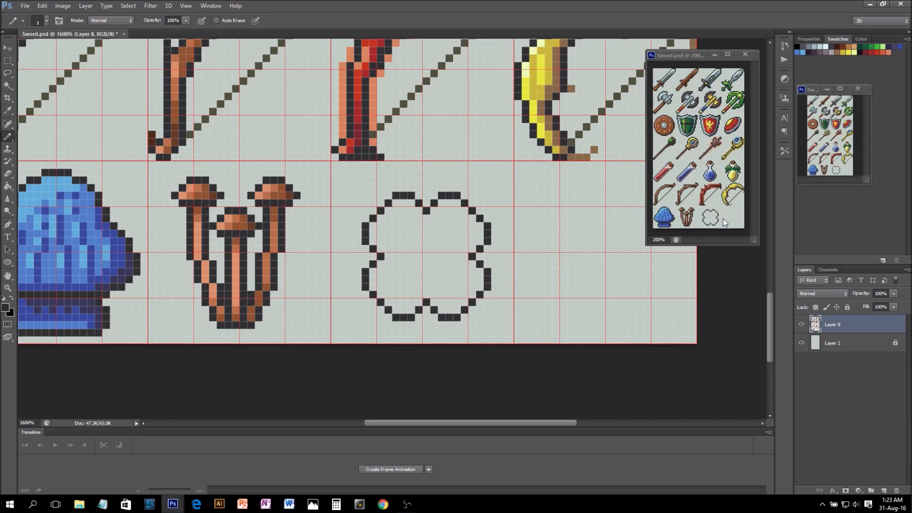
Step: Undo the lowered bottom edges of the clover outline
{"action": "key", "text": "ctrl+alt+z"}
{"action": "key", "text": "ctrl+alt+z"}
{"action": "key", "text": "ctrl+alt+z"}
{"action": "key", "text": "ctrl+alt+z"}
{"action": "key", "text": "ctrl+alt+z"}
{"action": "key", "text": "ctrl+alt+z"}
{"action": "key", "text": "ctrl+alt+z"}
{"action": "key", "text": "ctrl+alt+z"}
{"action": "key", "text": "ctrl+alt+z"}
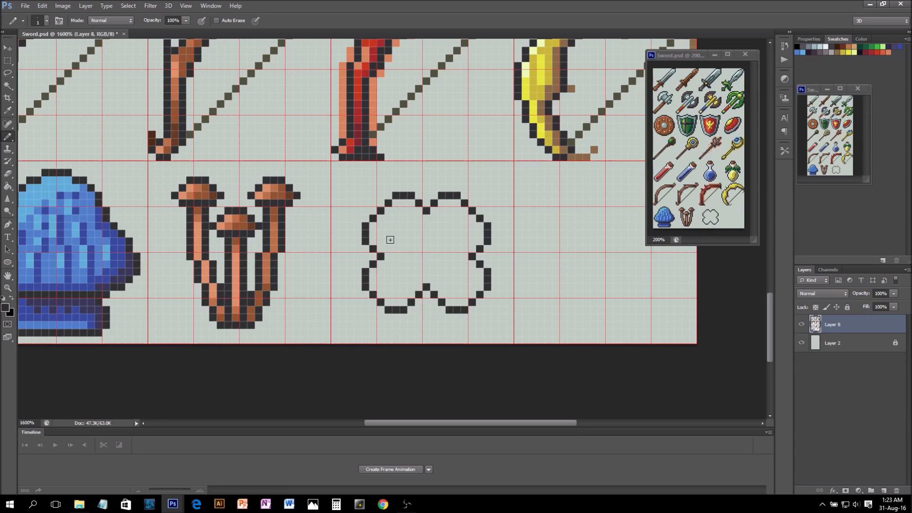
Step: Erase the top edges and centre notch of the clover's upper lobes
{"action": "key", "text": "e"}
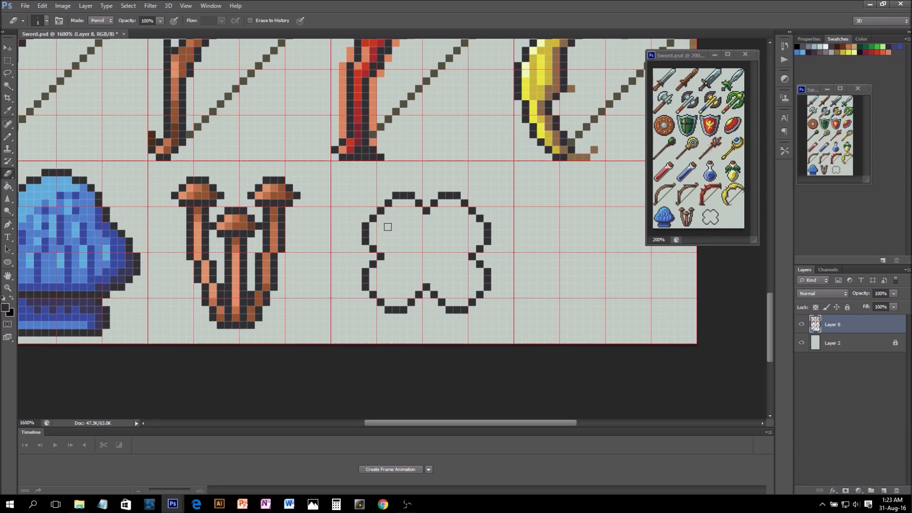
{"action": "mouse_move", "coordinate": [380, 204]}
{"action": "left_mouse_down"}
{"action": "mouse_move", "coordinate": [430, 210]}
{"action": "mouse_move", "coordinate": [462, 203]}
{"action": "mouse_move", "coordinate": [431, 205]}
{"action": "left_mouse_up"}
{"action": "key", "text": "b"}
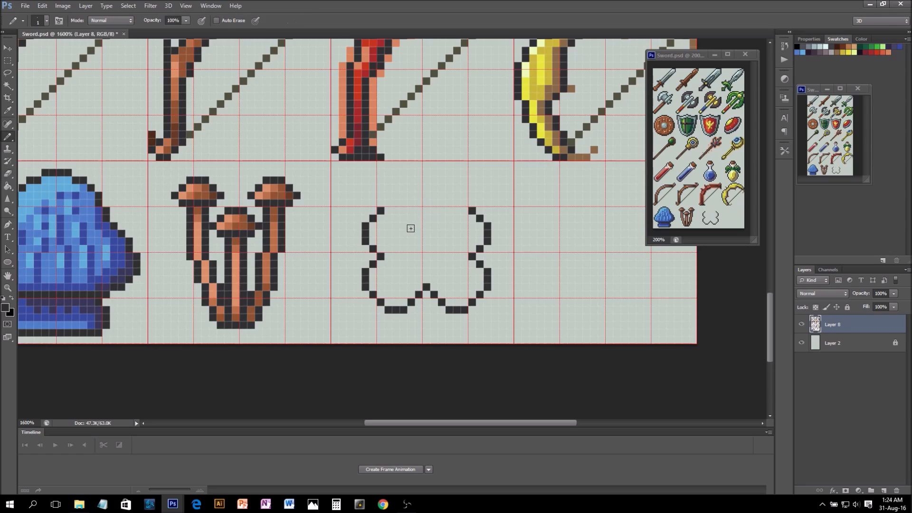
Step: Narrow the clover outline by moving its left half and its right half one pixel each towards the centre
{"action": "key", "text": "m"}
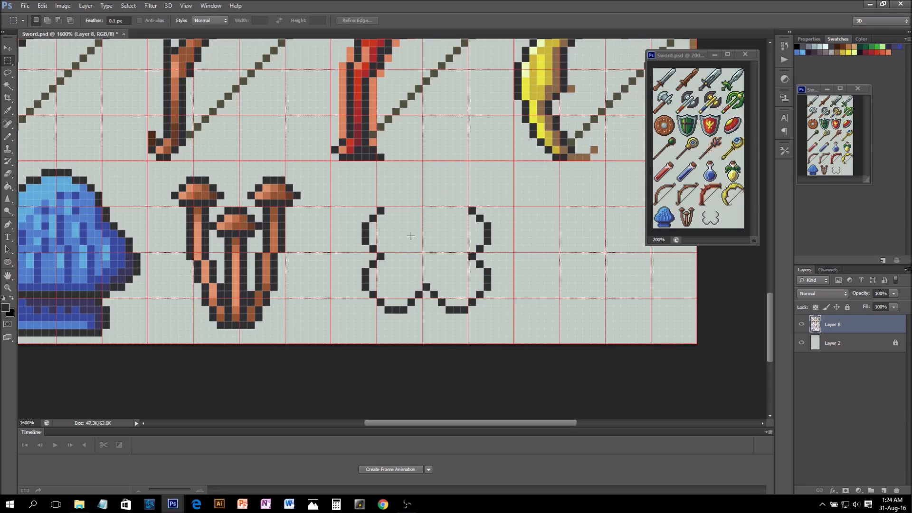
{"action": "left_click_drag", "start_coordinate": [339, 192], "coordinate": [422, 321]}
{"action": "key", "text": "v"}
{"action": "key", "text": "Right"}
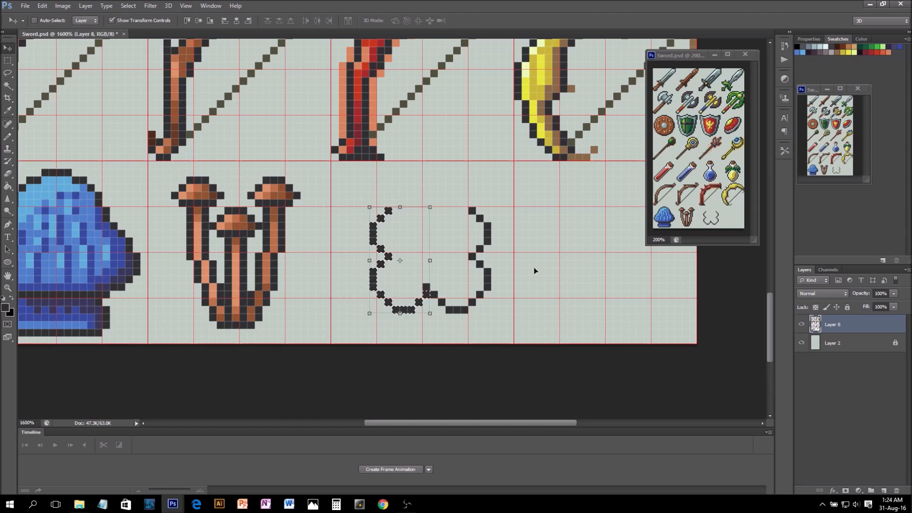
{"action": "key", "text": "m"}
{"action": "left_click_drag", "start_coordinate": [430, 199], "coordinate": [484, 307]}
{"action": "key", "text": "v"}
{"action": "key", "text": "Return"}
{"action": "key", "text": "m"}
{"action": "key", "text": "ctrl+d"}
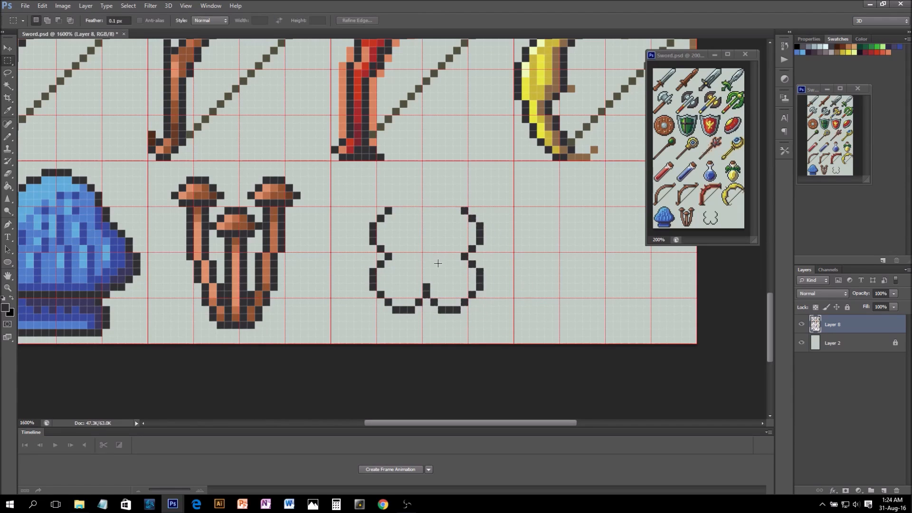
Step: Erase the surplus pixel above the bottom notch and redraw the upper lobes' top edges and centre notch one pixel lower than before
{"action": "key", "text": "e"}
{"action": "left_click", "coordinate": [426, 287]}
{"action": "key", "text": "b"}
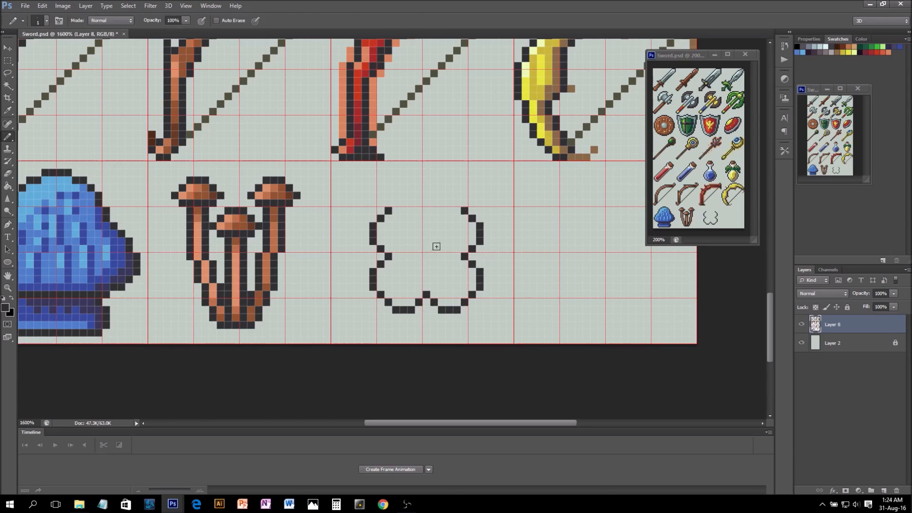
{"action": "key", "text": "ctrl+z"}
{"action": "left_click", "coordinate": [395, 203]}
{"action": "left_click_drag", "start_coordinate": [404, 204], "coordinate": [419, 207]}
{"action": "left_click", "coordinate": [426, 217]}
{"action": "left_click_drag", "start_coordinate": [456, 205], "coordinate": [447, 203]}
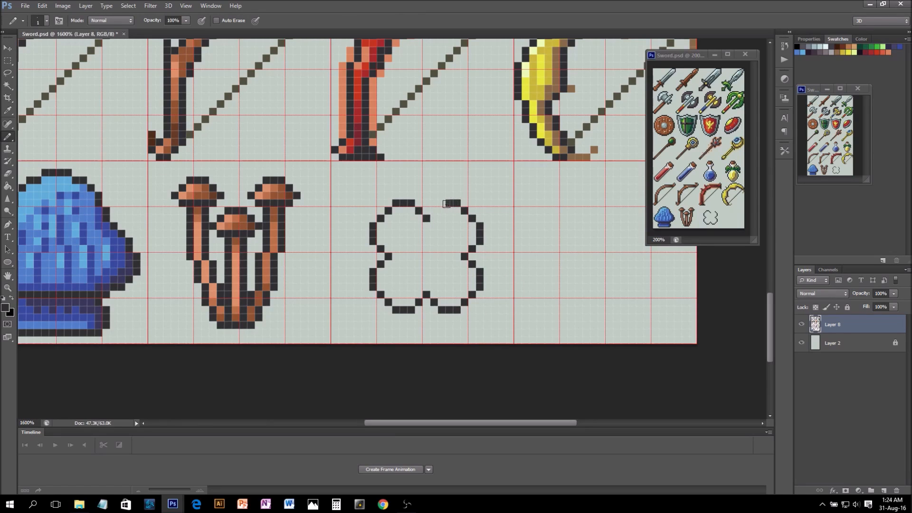
{"action": "left_click", "coordinate": [434, 210]}
Step: Select the whole clover outline, move it straight up three pixels and deselect it
{"action": "key", "text": "m"}
{"action": "mouse_move", "coordinate": [349, 191]}
{"action": "left_mouse_down"}
{"action": "mouse_move", "coordinate": [483, 302]}
{"action": "mouse_move", "coordinate": [471, 308]}
{"action": "left_mouse_up"}
{"action": "key", "text": "v"}
{"action": "left_click_drag", "start_coordinate": [407, 255], "coordinate": [405, 224]}
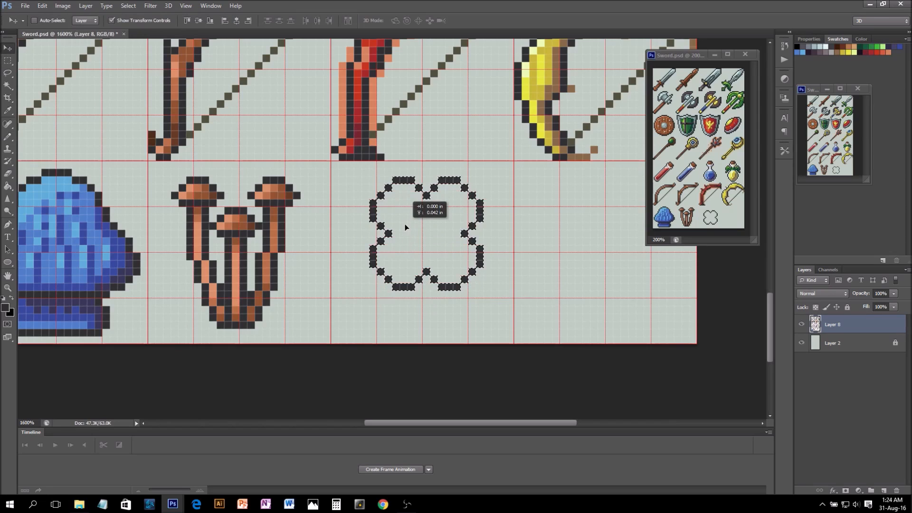
{"action": "left_click_drag", "start_coordinate": [405, 224], "coordinate": [405, 224]}
{"action": "key", "text": "m"}
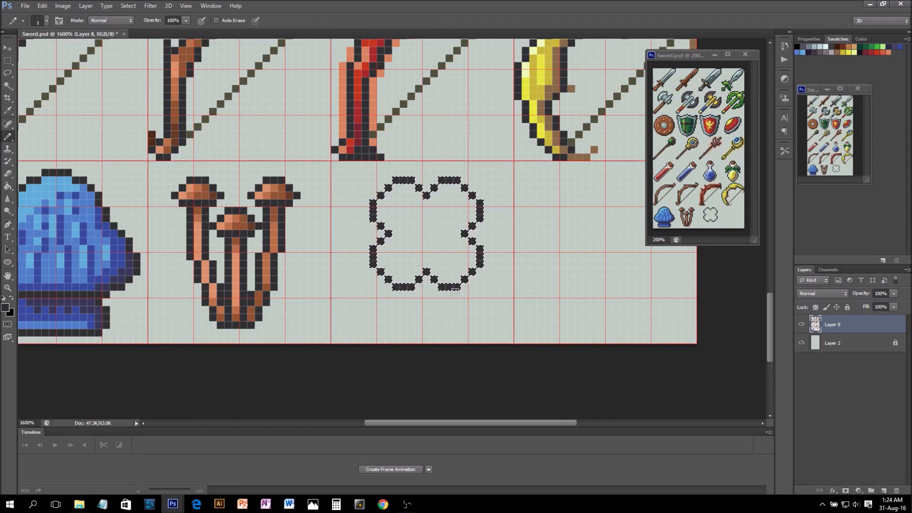
{"action": "key", "text": "ctrl+d"}
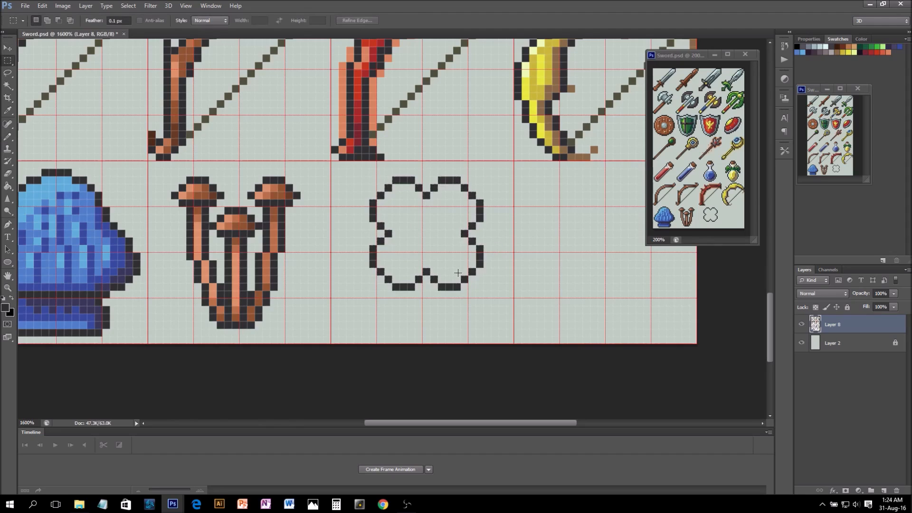
Step: Pencil a dark stem outline that curves down and to the left from the clover's bottom notch
{"action": "key", "text": "b"}
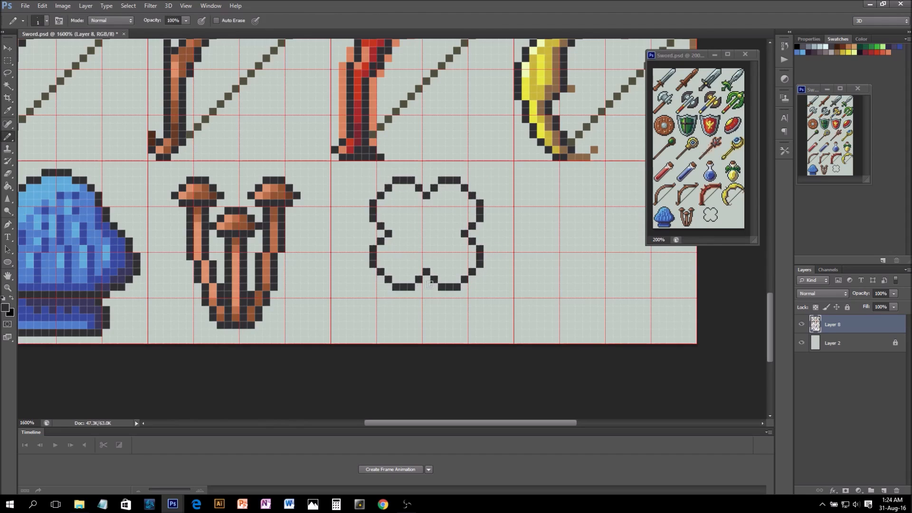
{"action": "left_click", "coordinate": [433, 294]}
{"action": "left_click_drag", "start_coordinate": [426, 303], "coordinate": [426, 309]}
{"action": "left_click", "coordinate": [409, 324]}
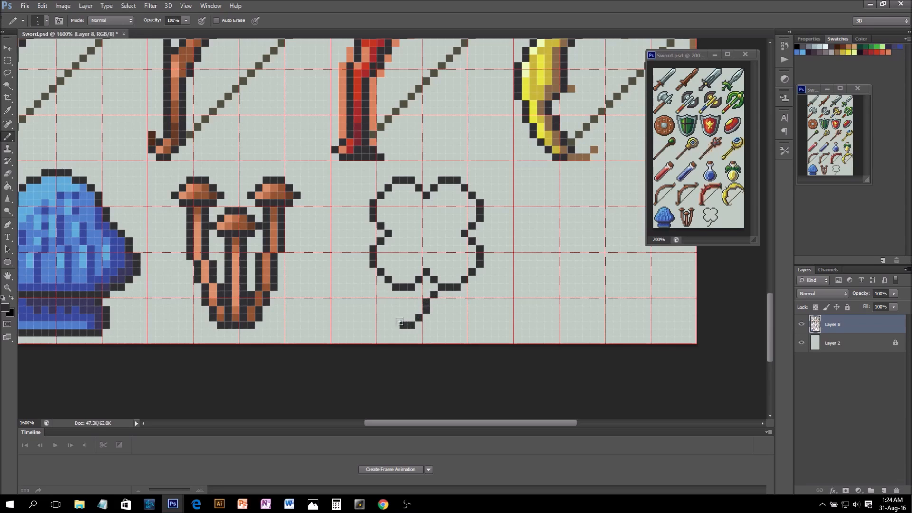
{"action": "left_click", "coordinate": [396, 317]}
{"action": "left_click_drag", "start_coordinate": [404, 310], "coordinate": [416, 294]}
{"action": "key", "text": "ctrl+z"}
{"action": "left_click", "coordinate": [433, 286]}
{"action": "left_click", "coordinate": [407, 316]}
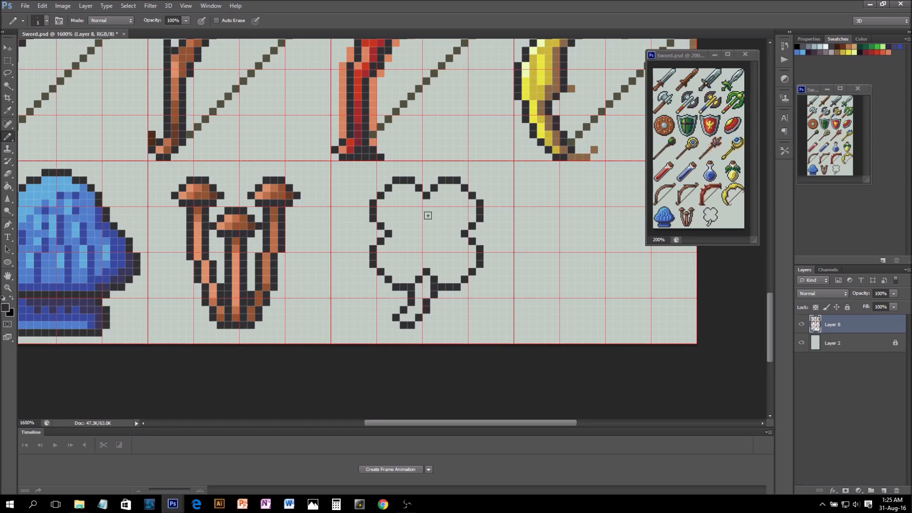
Step: Sample the medium green from the green shield and fill the clover's leaves and stem with it
{"action": "left_click_drag", "start_coordinate": [509, 208], "coordinate": [468, 380]}
{"action": "mouse_move", "coordinate": [468, 97]}
{"action": "left_mouse_down"}
{"action": "mouse_move", "coordinate": [463, 176]}
{"action": "mouse_move", "coordinate": [489, 194]}
{"action": "left_mouse_up"}
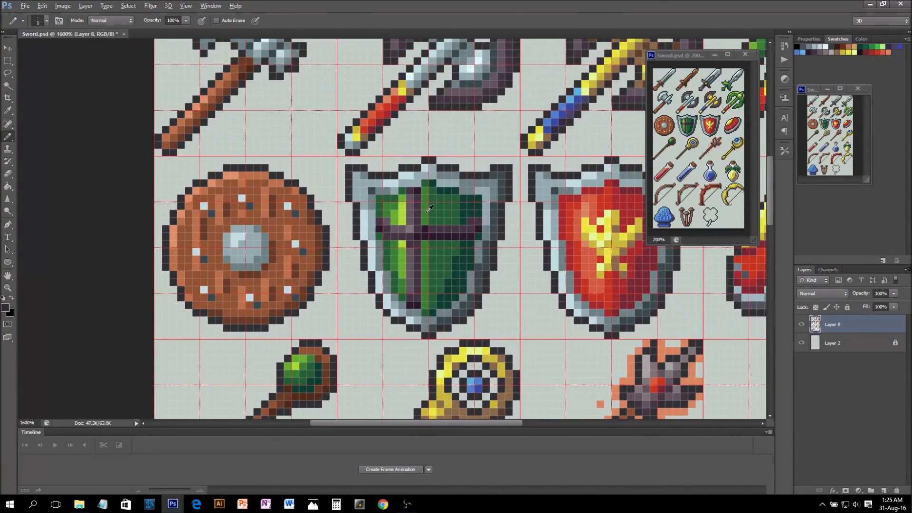
{"action": "left_click", "coordinate": [428, 212], "text": "alt"}
{"action": "left_click_drag", "start_coordinate": [499, 380], "coordinate": [490, 248]}
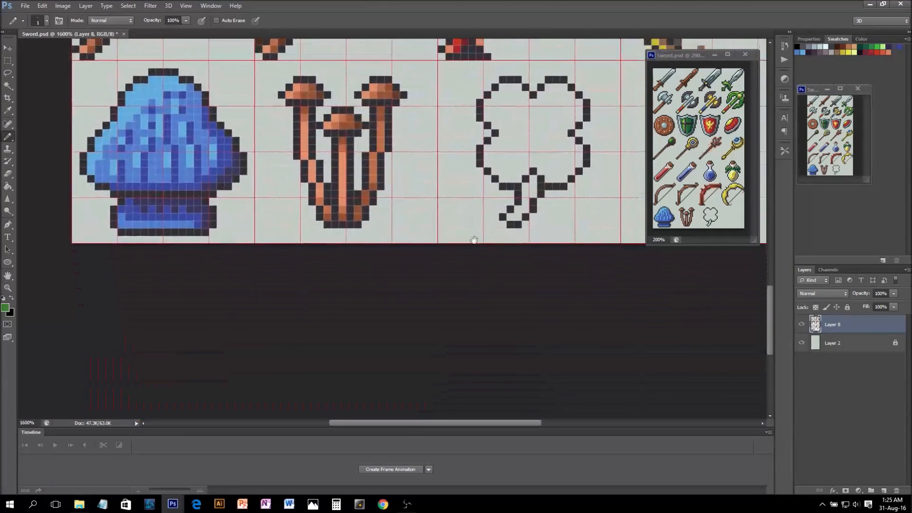
{"action": "key", "text": "g"}
{"action": "left_click", "coordinate": [511, 146]}
{"action": "left_click", "coordinate": [506, 190]}
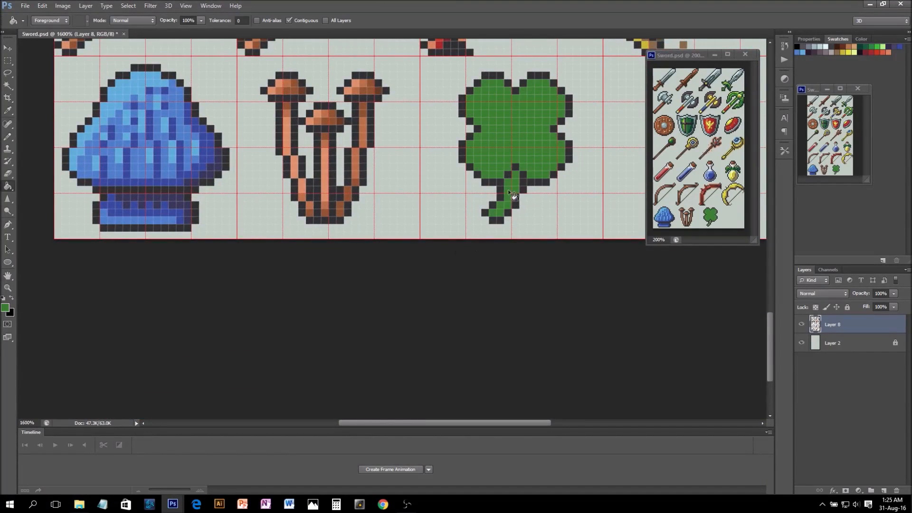
Step: Sample the dark green from the green shield and draw the vertical and horizontal lines separating the clover's four leaves
{"action": "key", "text": "b"}
{"action": "left_click_drag", "start_coordinate": [507, 95], "coordinate": [525, 212]}
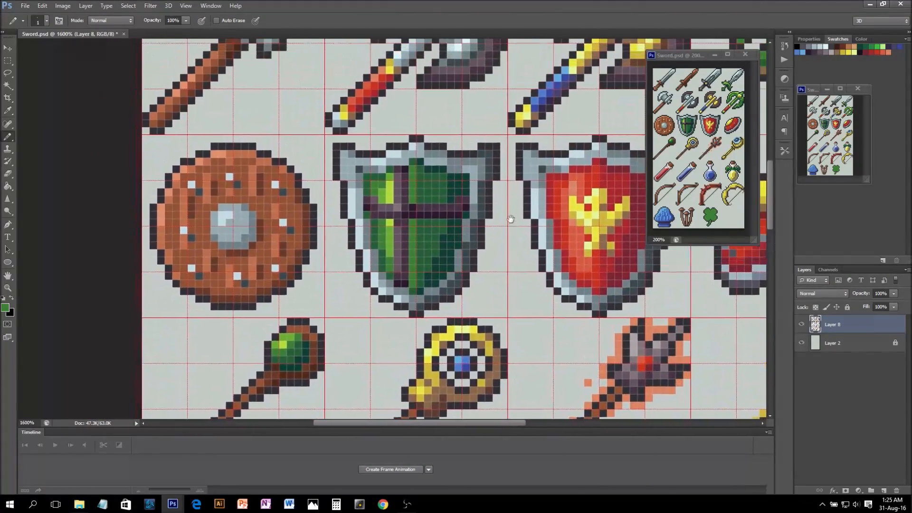
{"action": "left_click", "coordinate": [437, 189], "text": "alt"}
{"action": "left_click_drag", "start_coordinate": [505, 257], "coordinate": [499, 117]}
{"action": "left_click_drag", "start_coordinate": [496, 184], "coordinate": [486, 119]}
{"action": "mouse_move", "coordinate": [494, 209]}
{"action": "left_mouse_down"}
{"action": "mouse_move", "coordinate": [488, 155]}
{"action": "mouse_move", "coordinate": [492, 237]}
{"action": "left_mouse_up"}
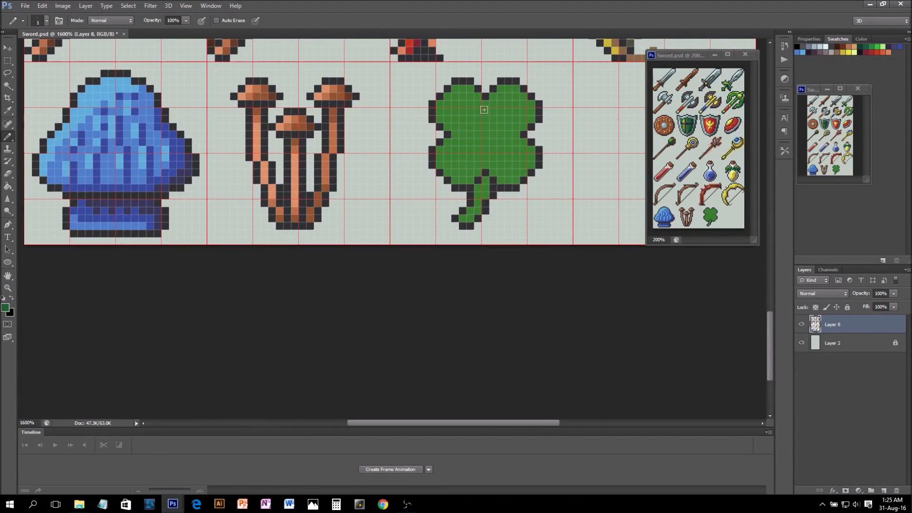
{"action": "left_click_drag", "start_coordinate": [486, 103], "coordinate": [485, 120]}
{"action": "left_click_drag", "start_coordinate": [486, 125], "coordinate": [488, 159]}
{"action": "left_click_drag", "start_coordinate": [515, 142], "coordinate": [500, 142]}
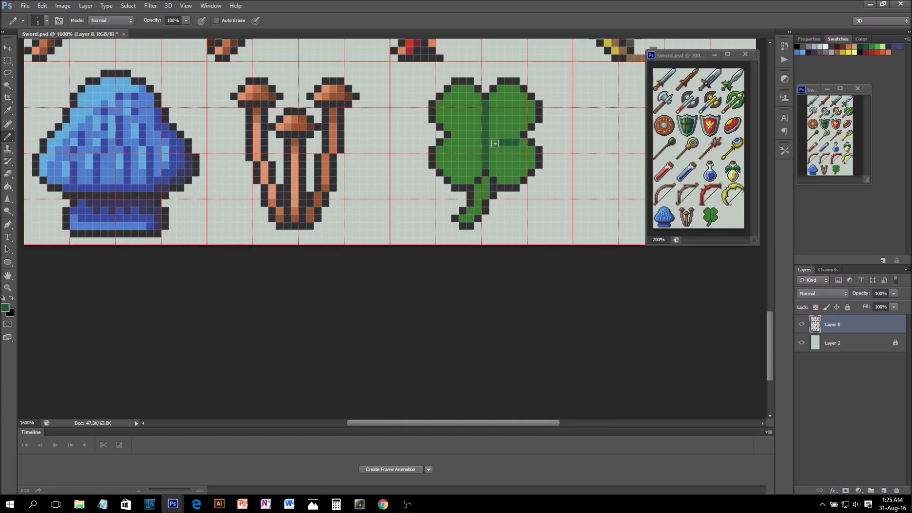
{"action": "left_click", "coordinate": [492, 142]}
{"action": "left_click_drag", "start_coordinate": [453, 126], "coordinate": [471, 127]}
Step: Sample the light green from the green shield and fill the clover's upper-right and lower-right leaves with it
{"action": "left_click_drag", "start_coordinate": [420, 95], "coordinate": [401, 138]}
{"action": "scroll", "coordinate": [401, 138], "scroll_direction": "up", "scroll_amount": 12}
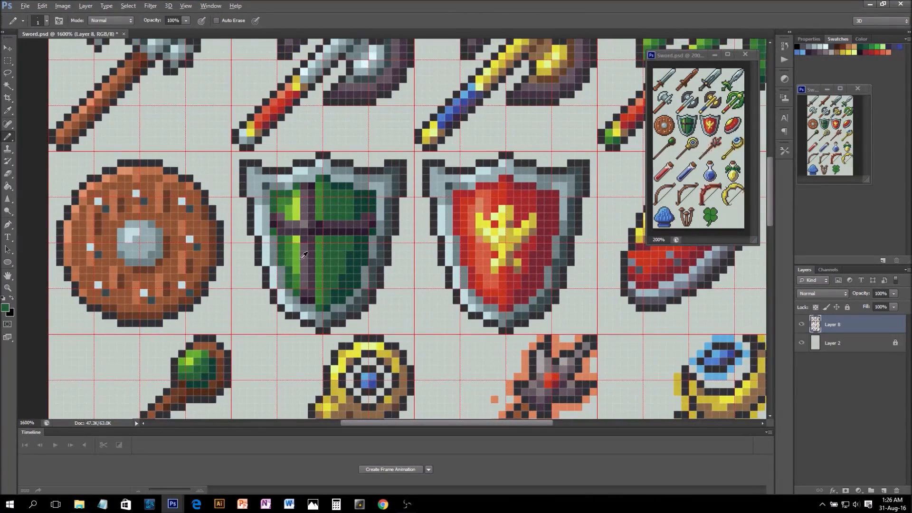
{"action": "left_click", "coordinate": [299, 259], "text": "alt"}
{"action": "left_click_drag", "start_coordinate": [480, 371], "coordinate": [426, 129]}
{"action": "scroll", "coordinate": [426, 129], "scroll_direction": "down", "scroll_amount": 4}
{"action": "key", "text": "g"}
{"action": "left_click", "coordinate": [407, 192]}
{"action": "left_click", "coordinate": [406, 233]}
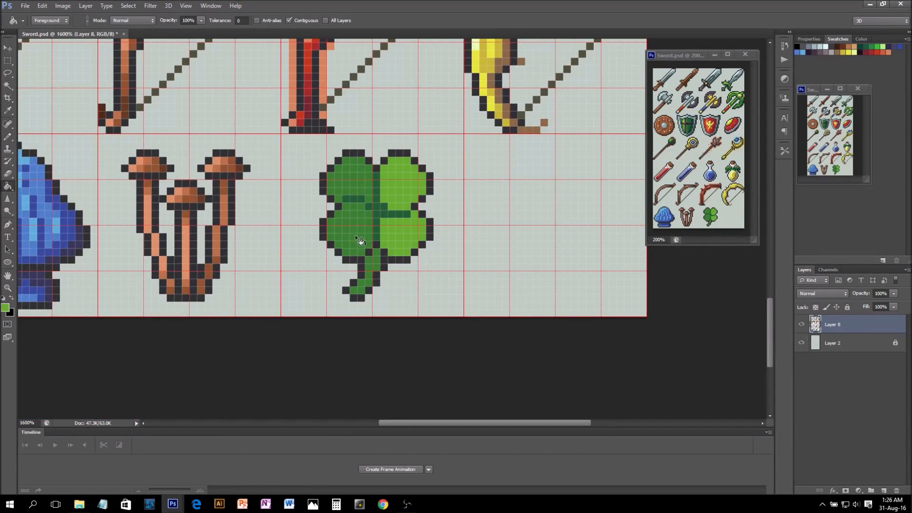
Step: Fill the clover's two left leaves with the light green and sample the medium green from the green shield for the pencil
{"action": "left_click", "coordinate": [355, 235]}
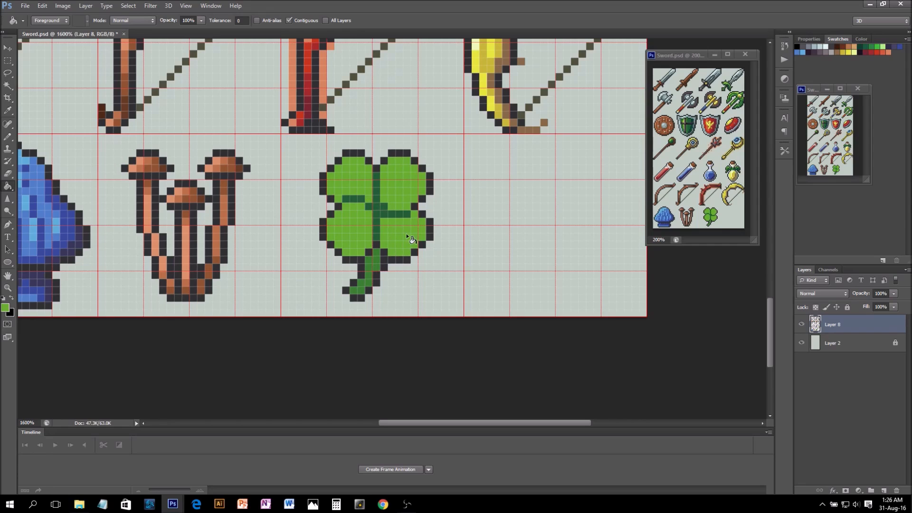
{"action": "key", "text": "b"}
{"action": "mouse_move", "coordinate": [399, 156]}
{"action": "left_mouse_down"}
{"action": "mouse_move", "coordinate": [421, 264]}
{"action": "mouse_move", "coordinate": [405, 267]}
{"action": "left_mouse_up"}
{"action": "mouse_move", "coordinate": [414, 99]}
{"action": "left_mouse_down"}
{"action": "mouse_move", "coordinate": [453, 267]}
{"action": "mouse_move", "coordinate": [463, 227]}
{"action": "mouse_move", "coordinate": [418, 33]}
{"action": "mouse_move", "coordinate": [475, 227]}
{"action": "left_mouse_up"}
{"action": "left_click", "coordinate": [395, 168], "text": "alt"}
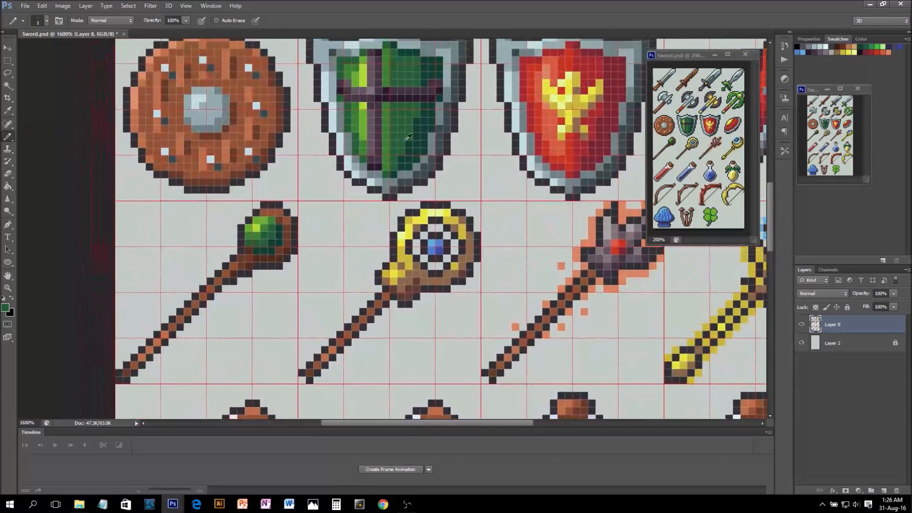
{"action": "left_click", "coordinate": [391, 132], "text": "alt"}
{"action": "left_click_drag", "start_coordinate": [509, 380], "coordinate": [473, 93]}
{"action": "mouse_move", "coordinate": [537, 404]}
{"action": "left_mouse_down"}
{"action": "mouse_move", "coordinate": [475, 205]}
{"action": "mouse_move", "coordinate": [467, 211]}
{"action": "left_mouse_up"}
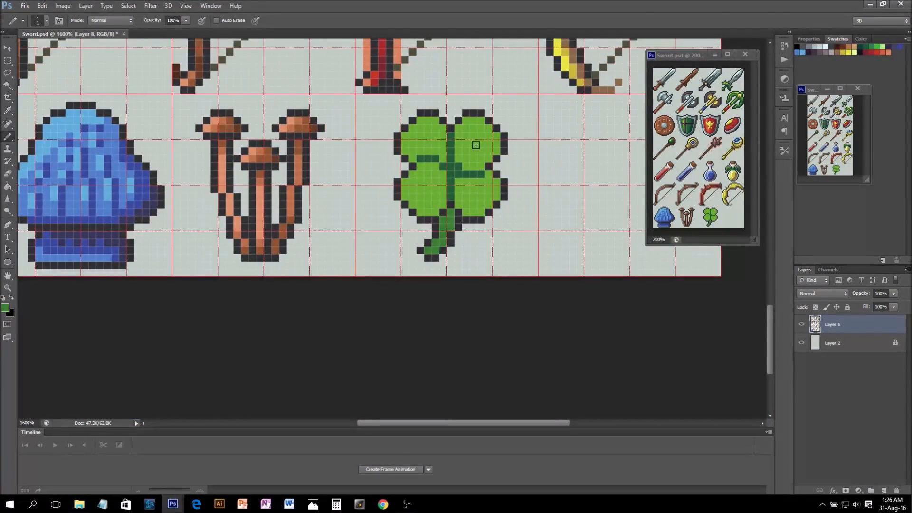
Step: Pencil diagonal medium-green veins from the clover's centre into its leaves, touching up the middle with sampled light and dark greens
{"action": "left_click", "coordinate": [458, 167]}
{"action": "left_click", "coordinate": [467, 153]}
{"action": "left_click_drag", "start_coordinate": [465, 156], "coordinate": [457, 160]}
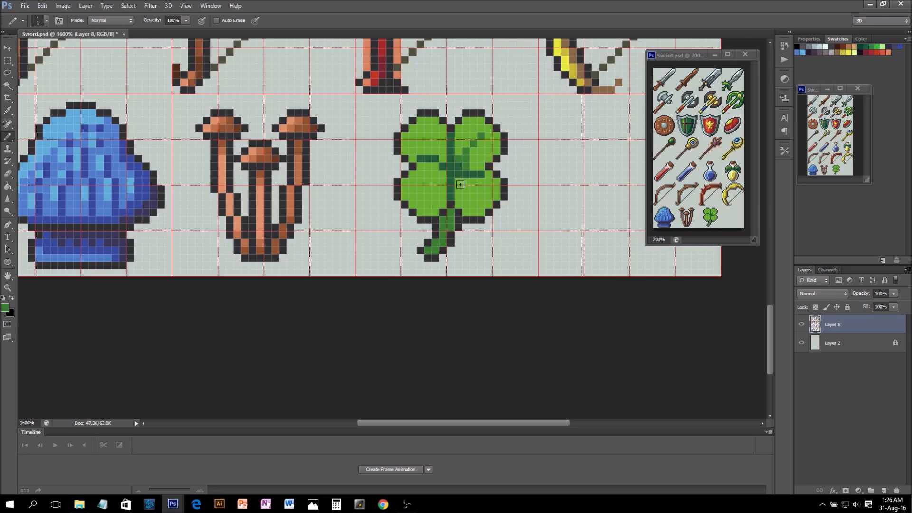
{"action": "left_click", "coordinate": [482, 199]}
{"action": "left_click", "coordinate": [472, 189]}
{"action": "left_click", "coordinate": [427, 189]}
{"action": "left_click", "coordinate": [435, 183]}
{"action": "left_click", "coordinate": [437, 176]}
{"action": "left_click", "coordinate": [442, 174]}
{"action": "left_click", "coordinate": [444, 183]}
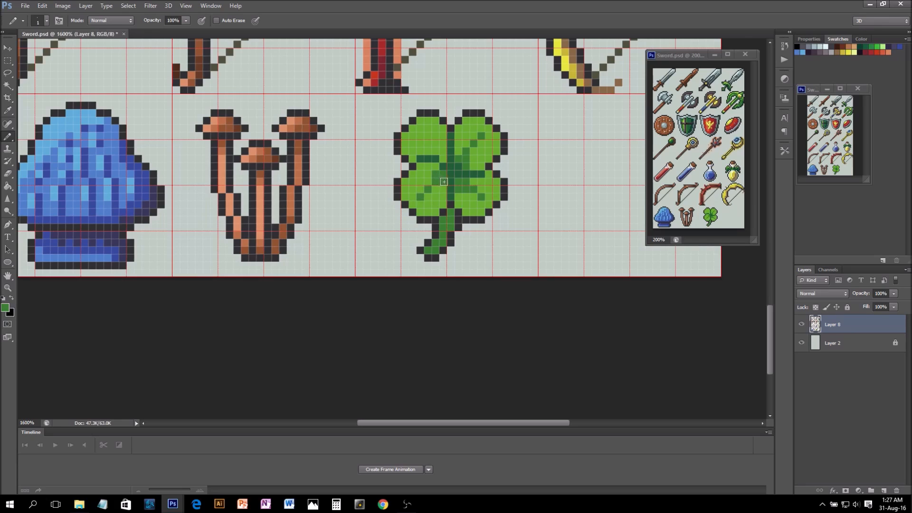
{"action": "left_click", "coordinate": [425, 177], "text": "alt"}
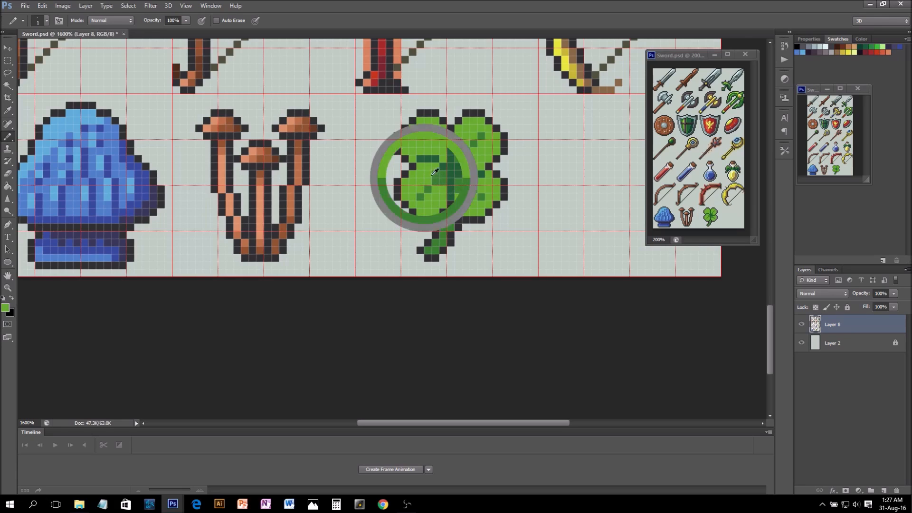
{"action": "left_click", "coordinate": [446, 170], "text": "alt"}
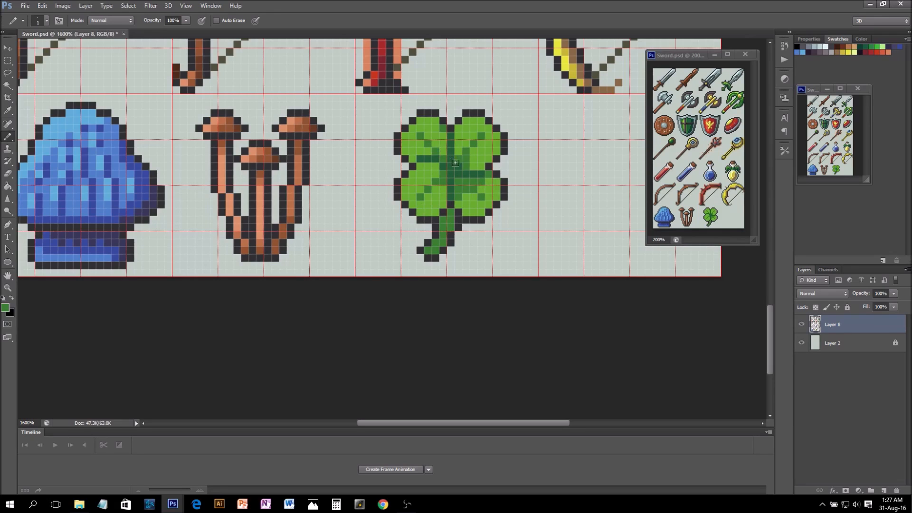
Step: Highlight the clover's lower stem in light green and shade the stem's top with the darkest green sampled from the green shield
{"action": "left_click", "coordinate": [433, 189], "text": "alt"}
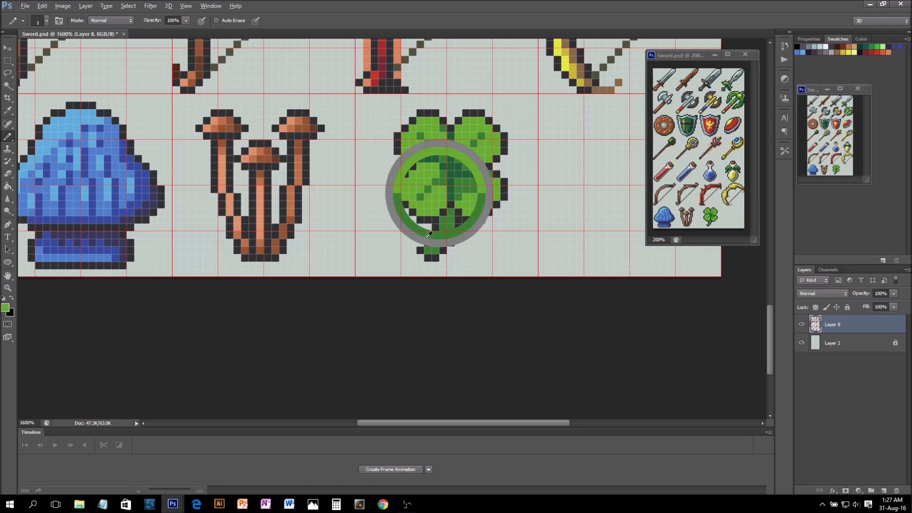
{"action": "left_click_drag", "start_coordinate": [435, 246], "coordinate": [444, 235]}
{"action": "left_click_drag", "start_coordinate": [452, 139], "coordinate": [460, 371]}
{"action": "left_click_drag", "start_coordinate": [395, 64], "coordinate": [466, 232]}
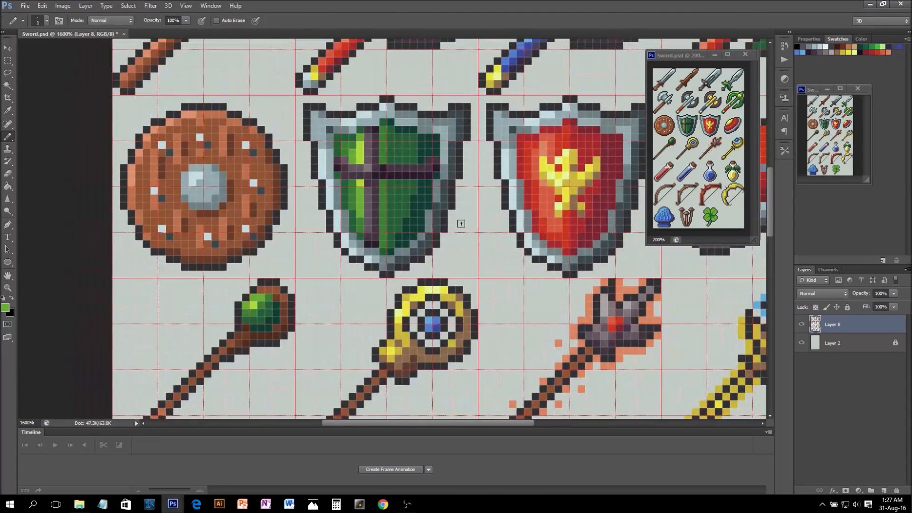
{"action": "left_click", "coordinate": [417, 204], "text": "alt"}
{"action": "left_click_drag", "start_coordinate": [480, 255], "coordinate": [465, 104]}
{"action": "left_click_drag", "start_coordinate": [506, 136], "coordinate": [500, 170]}
{"action": "left_click", "coordinate": [452, 189]}
{"action": "left_click", "coordinate": [444, 197]}
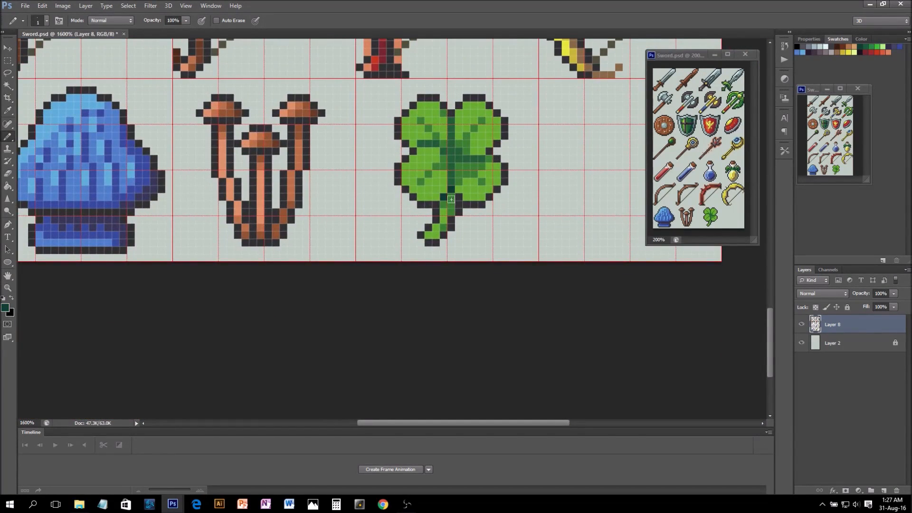
{"action": "left_click", "coordinate": [459, 197]}
{"action": "left_click", "coordinate": [459, 204]}
Step: Shade down the clover's stem with dark and medium green pixels sampled from the clover
{"action": "left_click", "coordinate": [456, 159], "text": "alt"}
{"action": "left_click", "coordinate": [454, 189], "text": "alt"}
{"action": "left_click", "coordinate": [454, 207], "text": "alt"}
{"action": "left_click", "coordinate": [452, 213]}
{"action": "left_click", "coordinate": [445, 221]}
{"action": "left_click", "coordinate": [452, 212], "text": "alt"}
{"action": "left_click", "coordinate": [445, 226]}
{"action": "left_click", "coordinate": [443, 220], "text": "alt"}
{"action": "left_click", "coordinate": [438, 228]}
{"action": "left_click", "coordinate": [437, 235]}
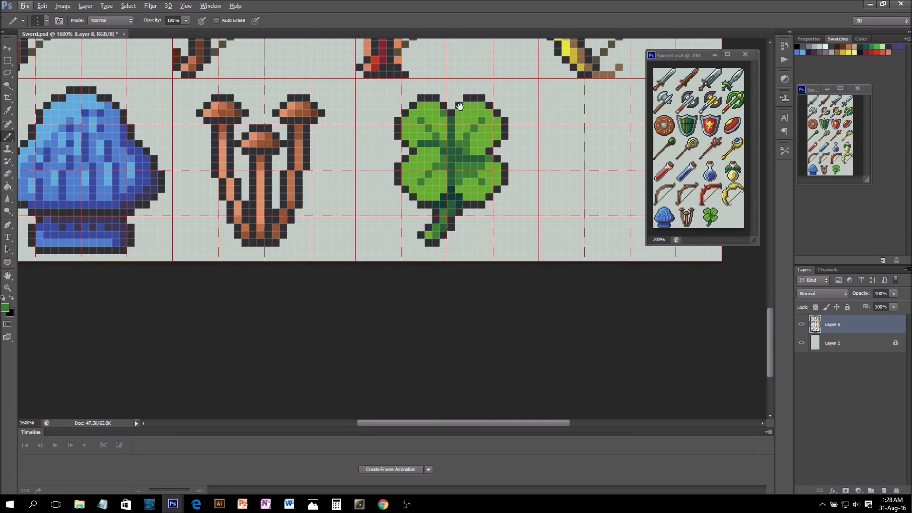
Step: Sample the dark green from the green shield and place a strip of dark, medium and light green swatch pixels beside the clover
{"action": "left_click_drag", "start_coordinate": [456, 100], "coordinate": [522, 403]}
{"action": "left_click_drag", "start_coordinate": [513, 143], "coordinate": [518, 351]}
{"action": "left_click_drag", "start_coordinate": [472, 163], "coordinate": [458, 380]}
{"action": "left_click_drag", "start_coordinate": [488, 138], "coordinate": [480, 340]}
{"action": "mouse_move", "coordinate": [479, 285]}
{"action": "left_mouse_down"}
{"action": "mouse_move", "coordinate": [496, 355]}
{"action": "mouse_move", "coordinate": [623, 108]}
{"action": "left_mouse_up"}
{"action": "left_click_drag", "start_coordinate": [441, 359], "coordinate": [470, 210]}
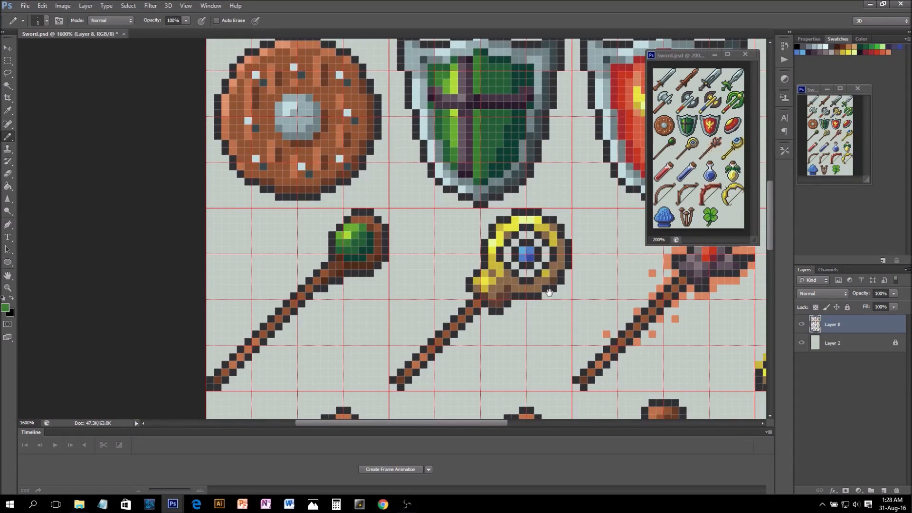
{"action": "left_click", "coordinate": [494, 135], "text": "alt"}
{"action": "left_click_drag", "start_coordinate": [551, 351], "coordinate": [479, 84]}
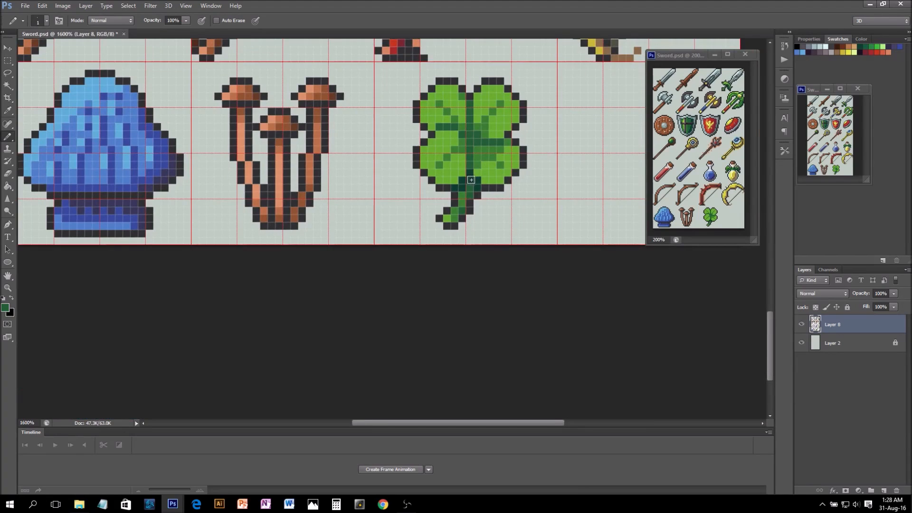
{"action": "left_click_drag", "start_coordinate": [529, 196], "coordinate": [533, 195]}
{"action": "left_click", "coordinate": [513, 155], "text": "alt"}
{"action": "left_click", "coordinate": [546, 195]}
Step: Sample the darkest green from the stem's top and fill the lines separating the clover's leaves with it
{"action": "left_click", "coordinate": [474, 179], "text": "alt"}
{"action": "key", "text": "g"}
{"action": "left_click", "coordinate": [471, 144]}
{"action": "left_click", "coordinate": [454, 128]}
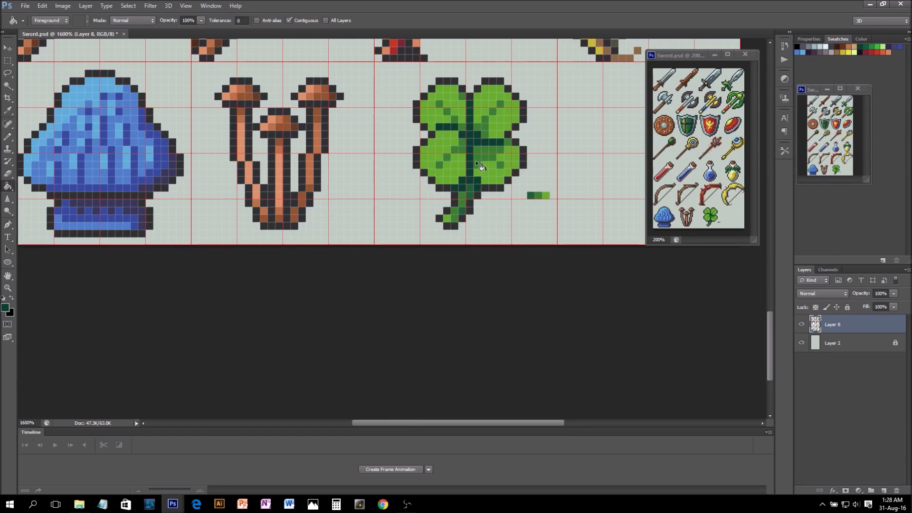
Step: Recolour the medium-green veins in the clover's leaves with the sampled dark green
{"action": "left_click", "coordinate": [471, 188], "text": "alt"}
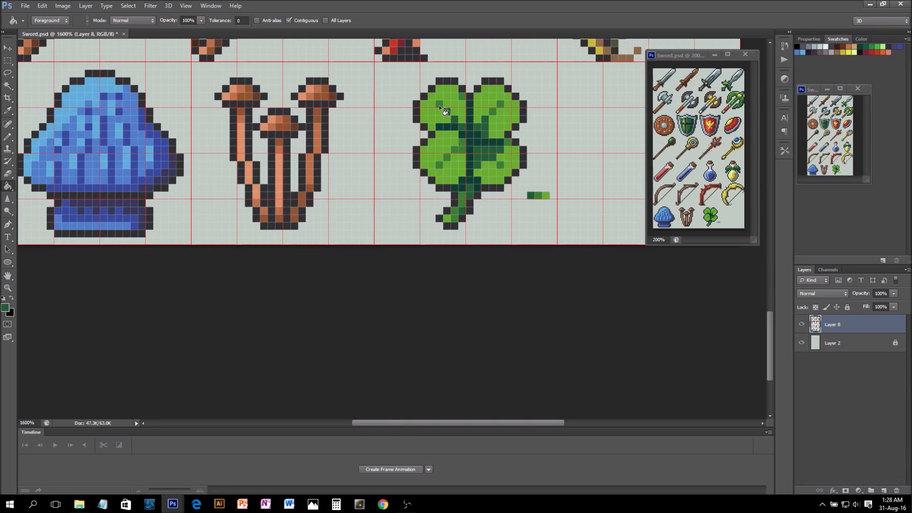
{"action": "left_click", "coordinate": [470, 108]}
{"action": "left_click", "coordinate": [461, 147]}
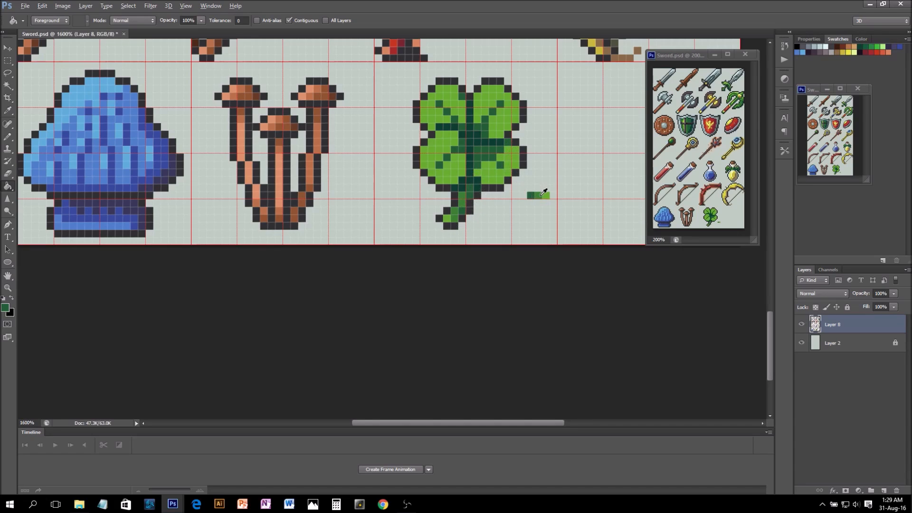
Step: Fill the light-green areas of the clover's leaves with the medium green
{"action": "left_click", "coordinate": [440, 115]}
{"action": "left_click", "coordinate": [488, 111]}
{"action": "left_click", "coordinate": [496, 174]}
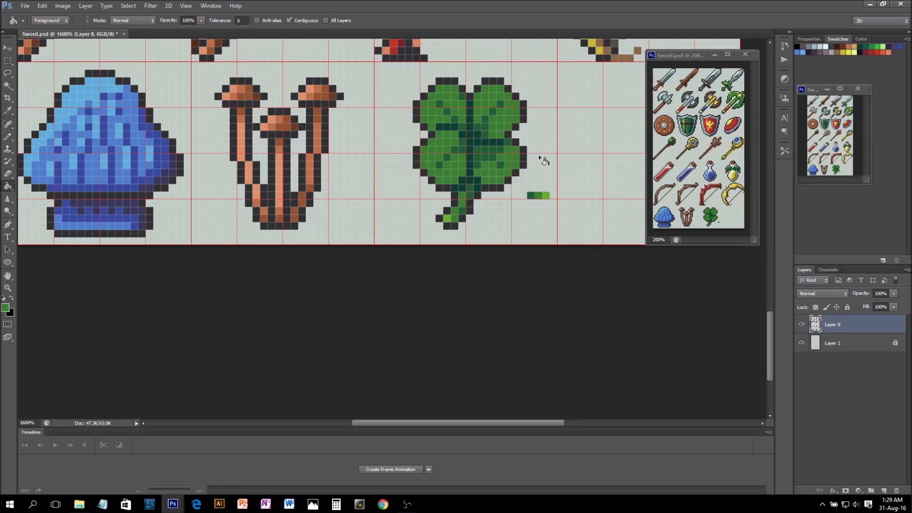
Step: Sample the light green from the swatch strip and pencil highlights along the edges of the clover's four leaves
{"action": "key", "text": "b"}
{"action": "left_click", "coordinate": [546, 195], "text": "alt"}
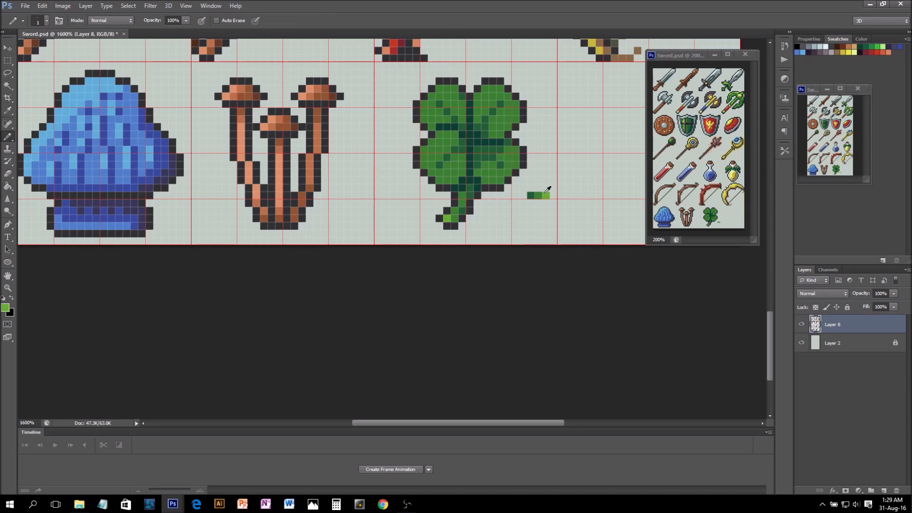
{"action": "left_click_drag", "start_coordinate": [440, 136], "coordinate": [447, 135]}
{"action": "left_click", "coordinate": [432, 142]}
{"action": "left_click", "coordinate": [424, 153]}
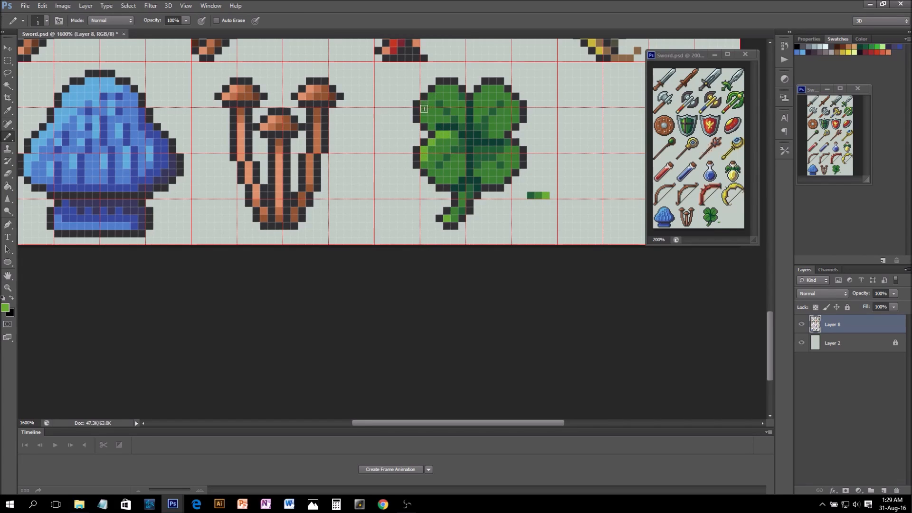
{"action": "mouse_move", "coordinate": [425, 105]}
{"action": "left_mouse_down"}
{"action": "mouse_move", "coordinate": [426, 117]}
{"action": "mouse_move", "coordinate": [452, 95]}
{"action": "left_mouse_up"}
{"action": "left_click", "coordinate": [455, 172]}
{"action": "left_click", "coordinate": [463, 165]}
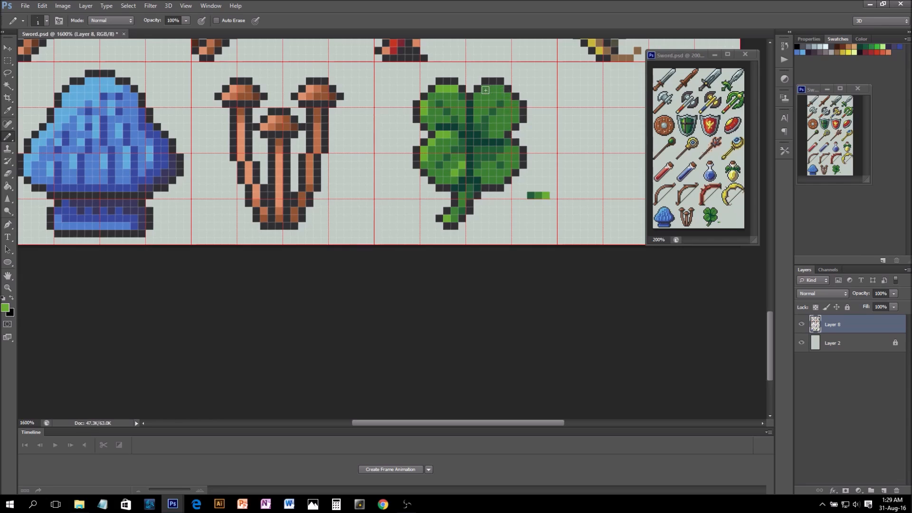
{"action": "left_click", "coordinate": [479, 98]}
{"action": "left_click", "coordinate": [509, 119]}
{"action": "left_click", "coordinate": [500, 126]}
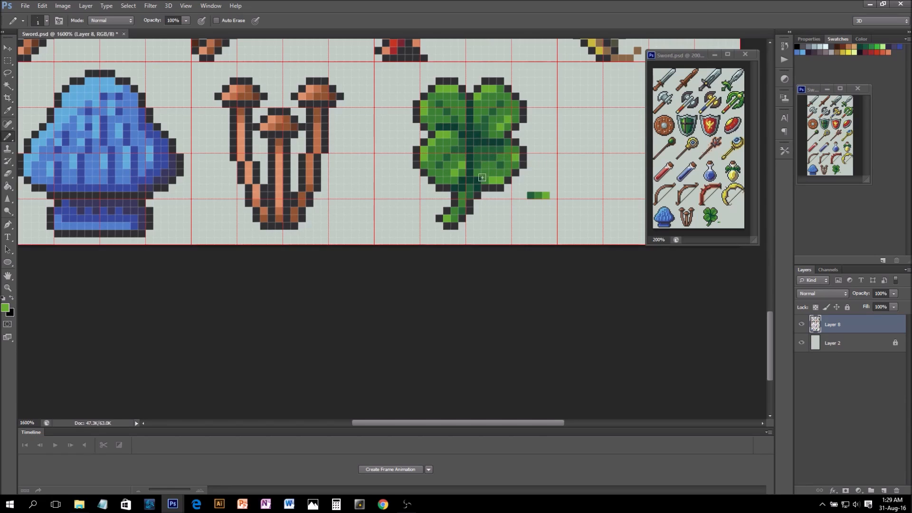
Step: Touch up the clover's centre with a sampled dark green and erase the swatch pixels beside the clover
{"action": "left_click", "coordinate": [472, 133], "text": "alt"}
{"action": "left_click", "coordinate": [475, 149]}
{"action": "scroll", "coordinate": [542, 179], "scroll_direction": "right", "scroll_amount": 2}
{"action": "key", "text": "e"}
{"action": "left_click_drag", "start_coordinate": [524, 196], "coordinate": [506, 196]}
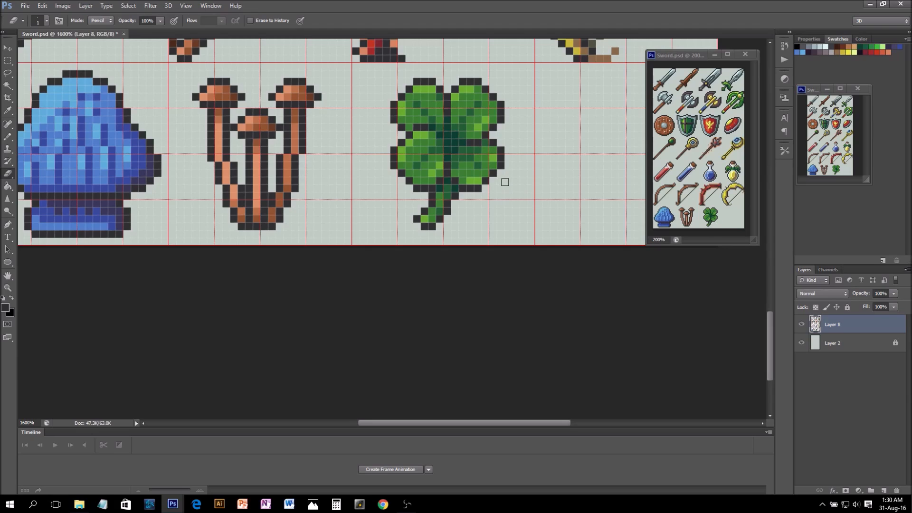
Step: Pencil a tall diamond outline in dark straight segments in the empty last cell of the bottom row
{"action": "key", "text": "b"}
{"action": "mouse_move", "coordinate": [549, 154]}
{"action": "left_mouse_down"}
{"action": "mouse_move", "coordinate": [466, 165]}
{"action": "mouse_move", "coordinate": [392, 194]}
{"action": "left_mouse_up"}
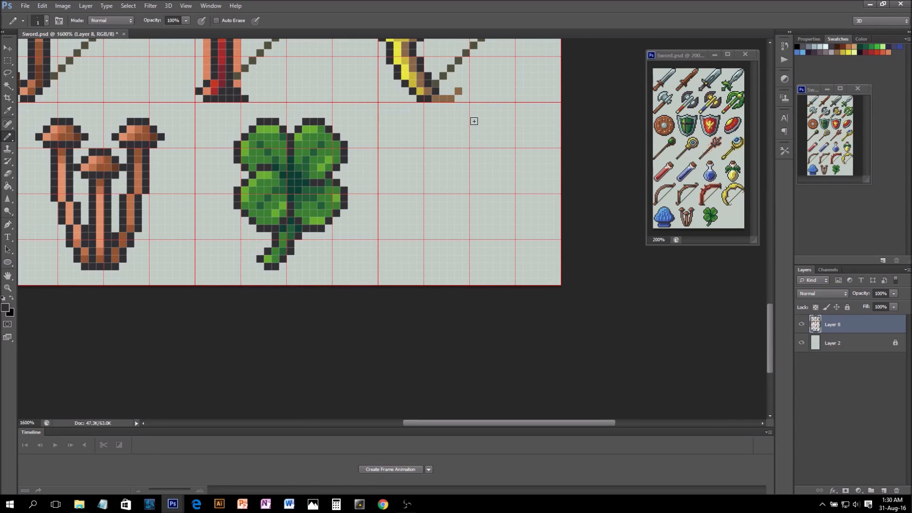
{"action": "left_click", "coordinate": [419, 188], "text": "shift"}
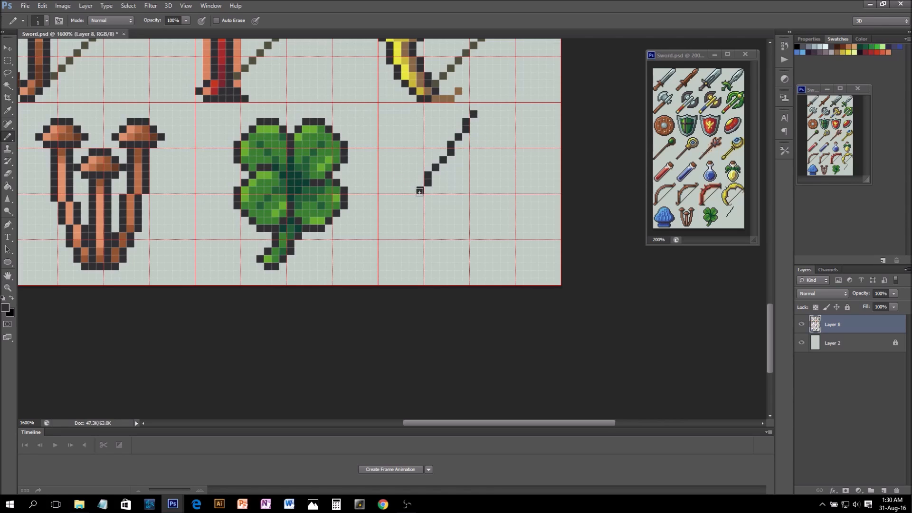
{"action": "left_click", "coordinate": [472, 262], "text": "shift"}
{"action": "left_click", "coordinate": [510, 196], "text": "shift"}
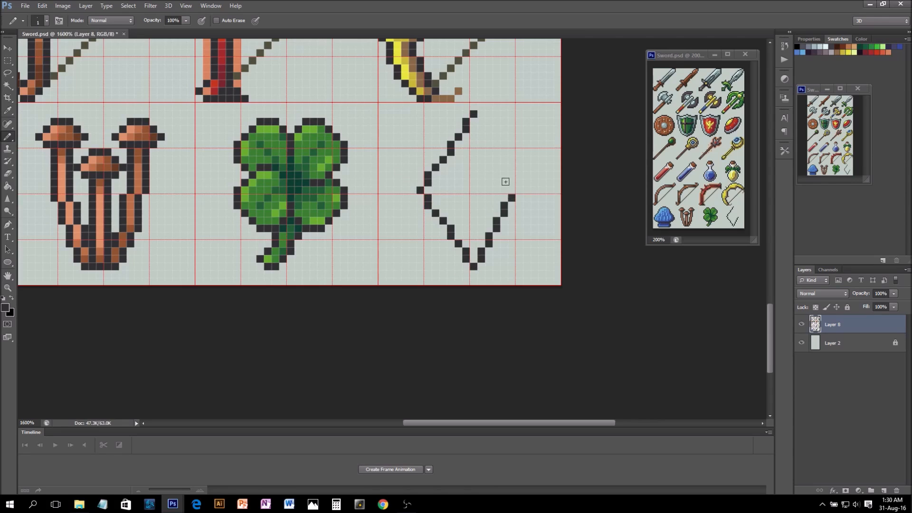
{"action": "left_click", "coordinate": [474, 113], "text": "shift"}
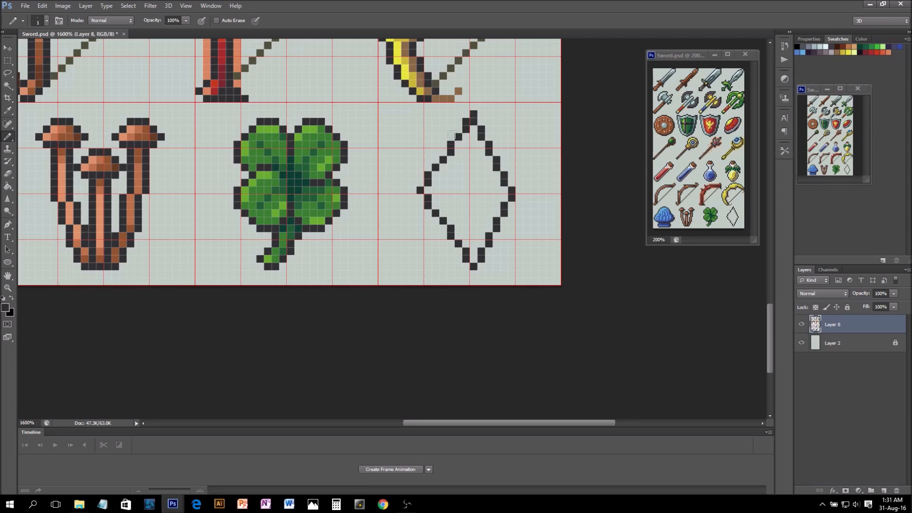
Step: Sample the blue-grey from the green shield's metal rim and fill the diamond with it
{"action": "left_click_drag", "start_coordinate": [373, 111], "coordinate": [518, 352]}
{"action": "left_click_drag", "start_coordinate": [393, 139], "coordinate": [458, 322]}
{"action": "left_click_drag", "start_coordinate": [316, 61], "coordinate": [399, 343]}
{"action": "left_click_drag", "start_coordinate": [382, 127], "coordinate": [378, 202]}
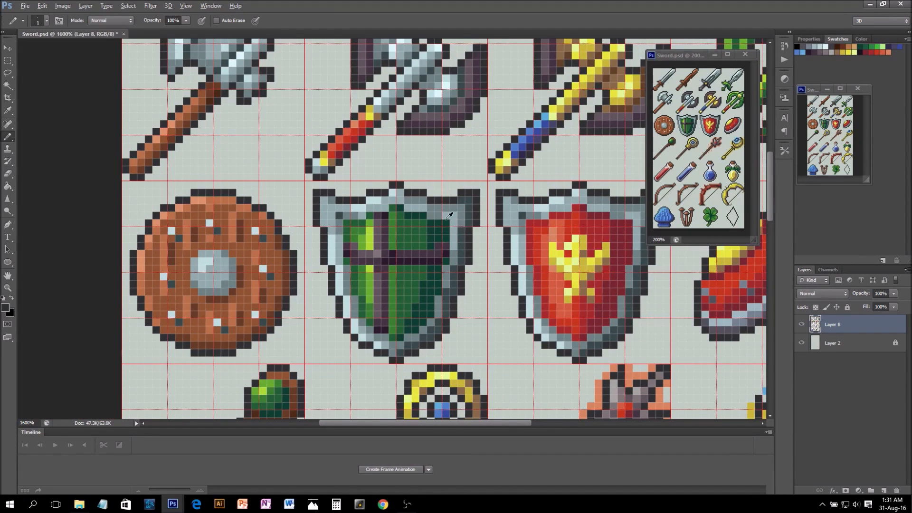
{"action": "left_click", "coordinate": [457, 215], "text": "alt"}
{"action": "left_click_drag", "start_coordinate": [543, 285], "coordinate": [372, 9]}
{"action": "left_click_drag", "start_coordinate": [476, 281], "coordinate": [331, 39]}
{"action": "left_click_drag", "start_coordinate": [432, 411], "coordinate": [489, 176]}
{"action": "key", "text": "g"}
{"action": "left_click", "coordinate": [485, 176]}
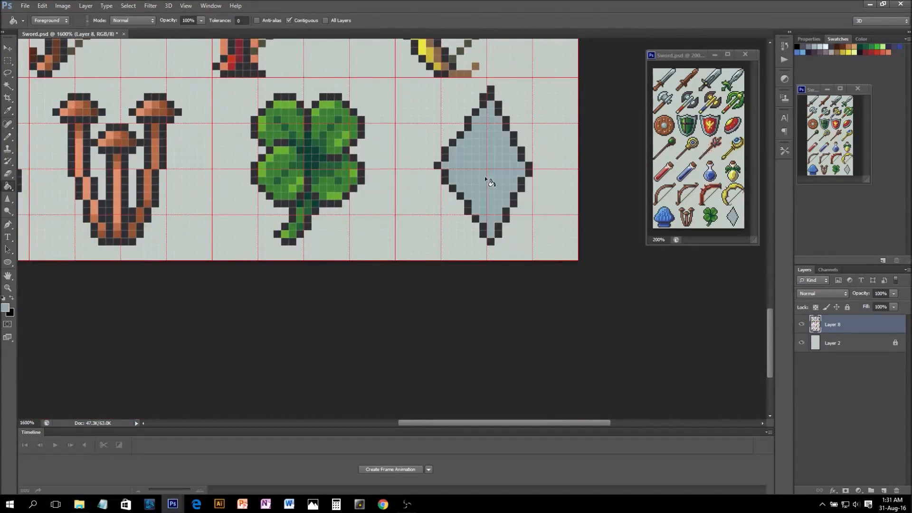
Step: Sample the dark slate grey from the green shield's rim for the pencil and return to the diamond
{"action": "mouse_move", "coordinate": [431, 117]}
{"action": "left_mouse_down"}
{"action": "mouse_move", "coordinate": [553, 409]}
{"action": "mouse_move", "coordinate": [494, 384]}
{"action": "left_mouse_up"}
{"action": "left_click_drag", "start_coordinate": [450, 184], "coordinate": [480, 283]}
{"action": "left_click_drag", "start_coordinate": [469, 145], "coordinate": [526, 399]}
{"action": "left_click_drag", "start_coordinate": [513, 327], "coordinate": [445, 158]}
{"action": "left_click_drag", "start_coordinate": [504, 309], "coordinate": [473, 161]}
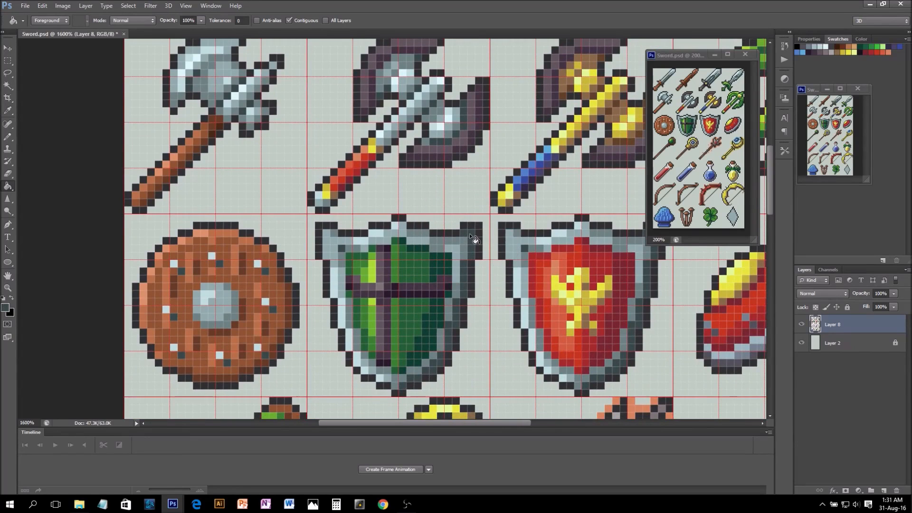
{"action": "key", "text": "b"}
{"action": "mouse_move", "coordinate": [503, 336]}
{"action": "left_mouse_down"}
{"action": "mouse_move", "coordinate": [488, 288]}
{"action": "mouse_move", "coordinate": [472, 102]}
{"action": "left_mouse_up"}
{"action": "mouse_move", "coordinate": [557, 414]}
{"action": "left_mouse_down"}
{"action": "mouse_move", "coordinate": [480, 246]}
{"action": "mouse_move", "coordinate": [473, 62]}
{"action": "left_mouse_up"}
{"action": "mouse_move", "coordinate": [486, 344]}
{"action": "left_mouse_down"}
{"action": "mouse_move", "coordinate": [485, 200]}
{"action": "mouse_move", "coordinate": [463, 265]}
{"action": "left_mouse_up"}
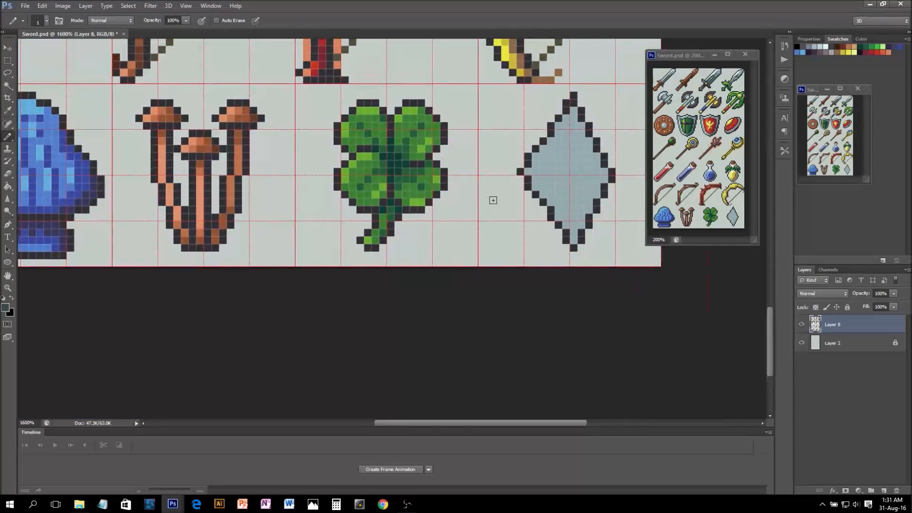
Step: Try to draw a vertical facet line and a horizontal facet line across the diamond in dark slate grey
{"action": "left_click", "coordinate": [573, 111]}
{"action": "left_click", "coordinate": [580, 180], "text": "shift"}
{"action": "left_click", "coordinate": [575, 240], "text": "shift"}
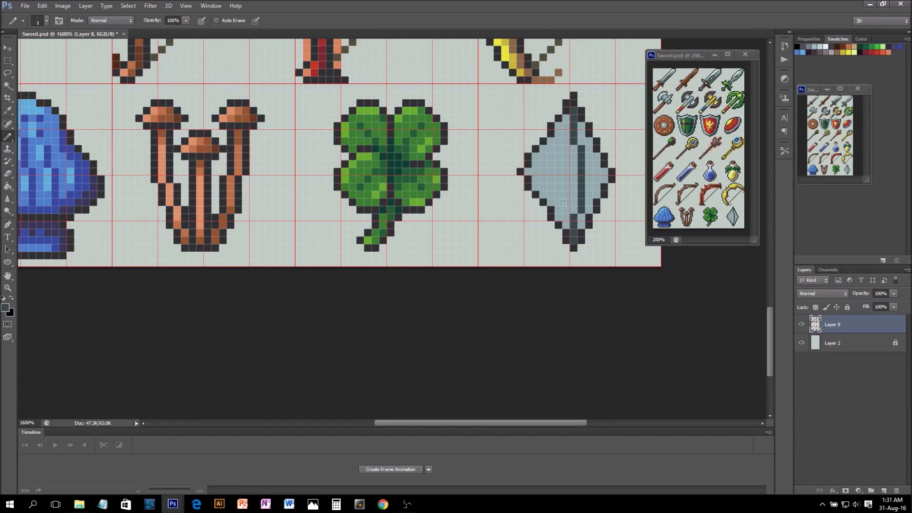
{"action": "left_click", "coordinate": [575, 179], "text": "shift"}
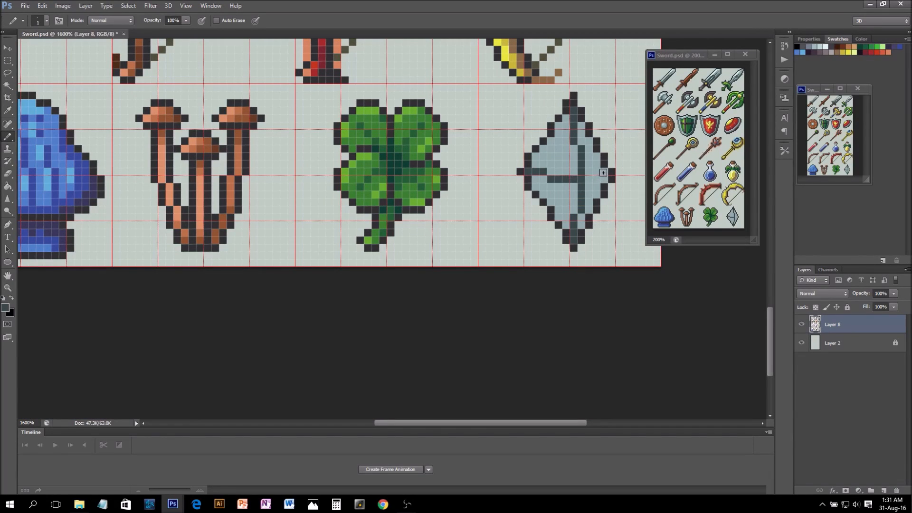
{"action": "left_click_drag", "start_coordinate": [591, 179], "coordinate": [604, 180]}
Step: Undo the facet lines on the diamond by stepping back through the history
{"action": "key", "text": "ctrl+alt+z"}
{"action": "key", "text": "ctrl+alt+z"}
{"action": "key", "text": "ctrl+alt+z"}
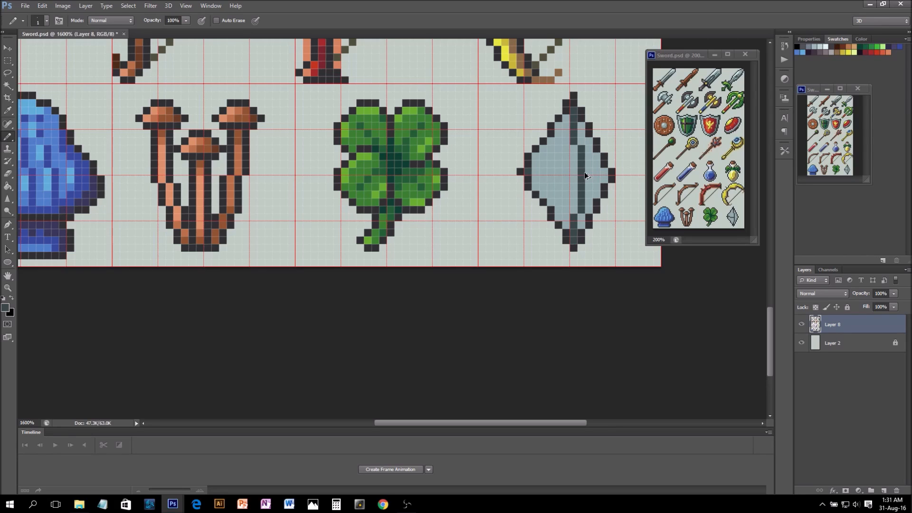
{"action": "key", "text": "ctrl+alt+z"}
{"action": "key", "text": "ctrl+alt+z"}
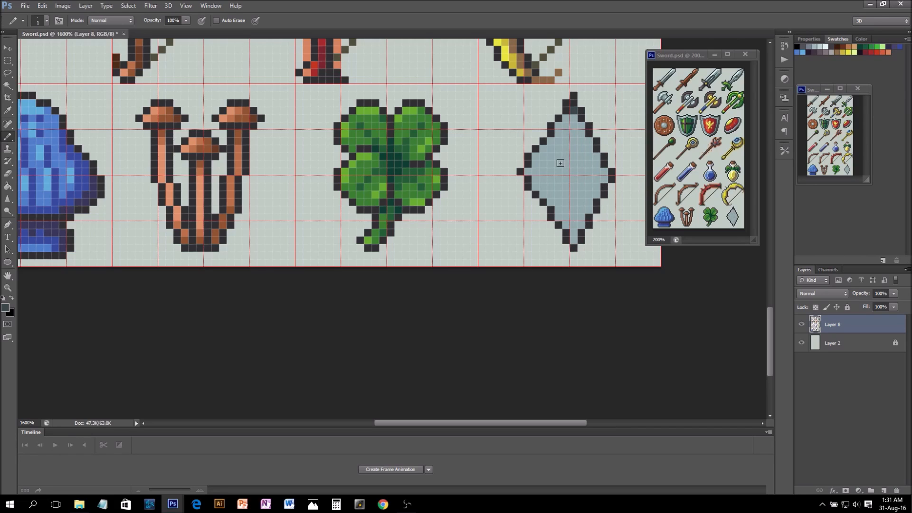
{"action": "key", "text": "ctrl+shift+z"}
{"action": "key", "text": "ctrl+shift+z"}
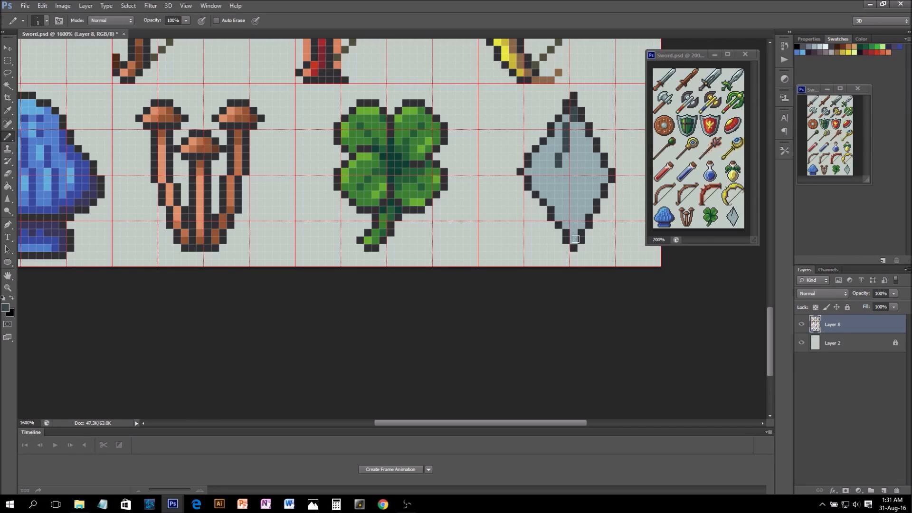
Step: Draw the vertical and horizontal facet lines across the diamond in dark slate grey
{"action": "key", "text": "ctrl+shift+z"}
{"action": "left_click_drag", "start_coordinate": [531, 173], "coordinate": [556, 164]}
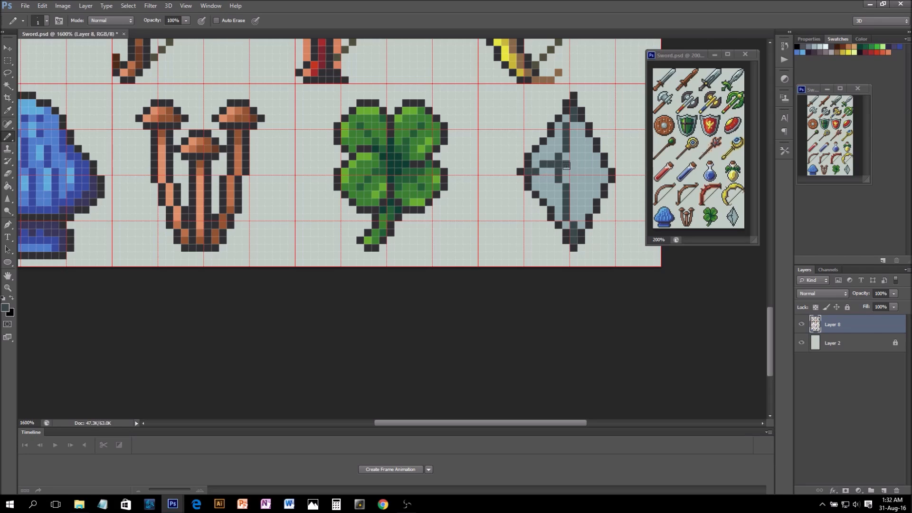
{"action": "left_click_drag", "start_coordinate": [570, 165], "coordinate": [606, 179]}
Step: Sample the medium slate grey from the green shield's metal rim for the pencil and return to the diamond
{"action": "mouse_move", "coordinate": [534, 122]}
{"action": "left_mouse_down"}
{"action": "mouse_move", "coordinate": [479, 252]}
{"action": "mouse_move", "coordinate": [454, 266]}
{"action": "left_mouse_up"}
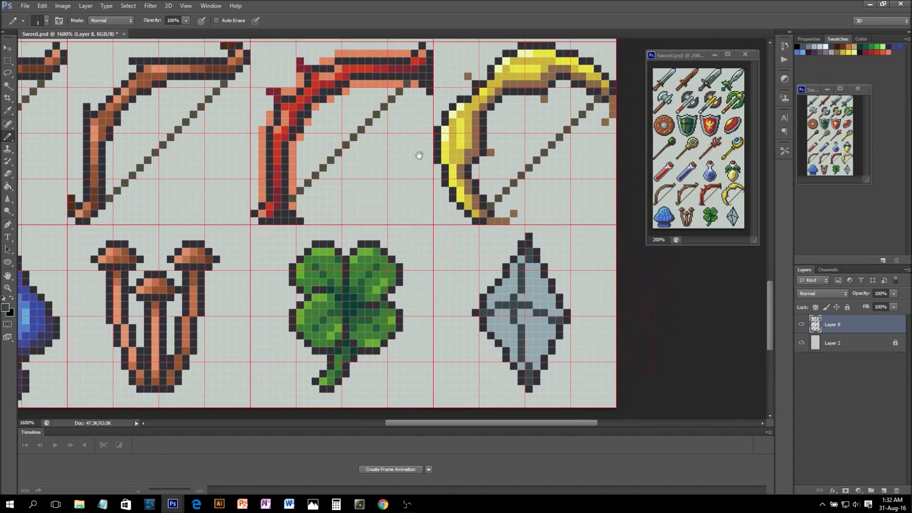
{"action": "left_click_drag", "start_coordinate": [420, 155], "coordinate": [518, 333]}
{"action": "left_click_drag", "start_coordinate": [446, 234], "coordinate": [547, 390]}
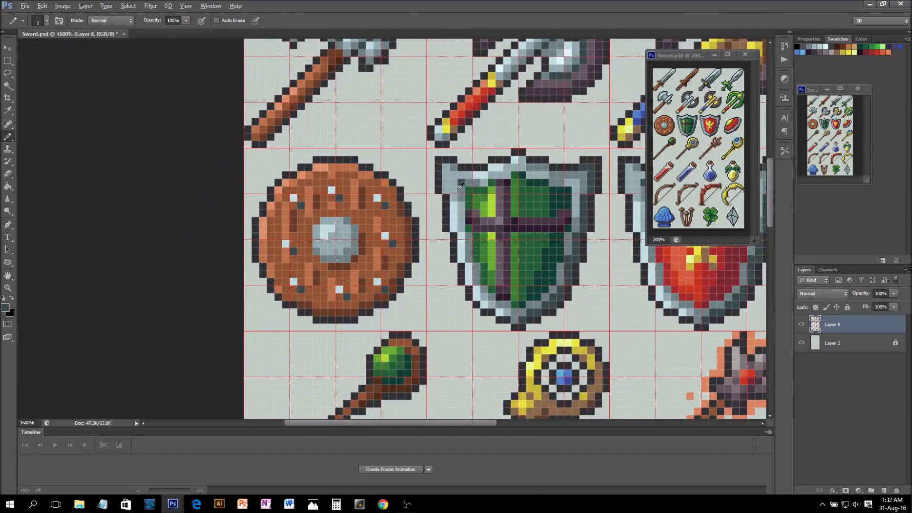
{"action": "left_click", "coordinate": [472, 184], "text": "alt"}
{"action": "left_click_drag", "start_coordinate": [535, 248], "coordinate": [386, 6]}
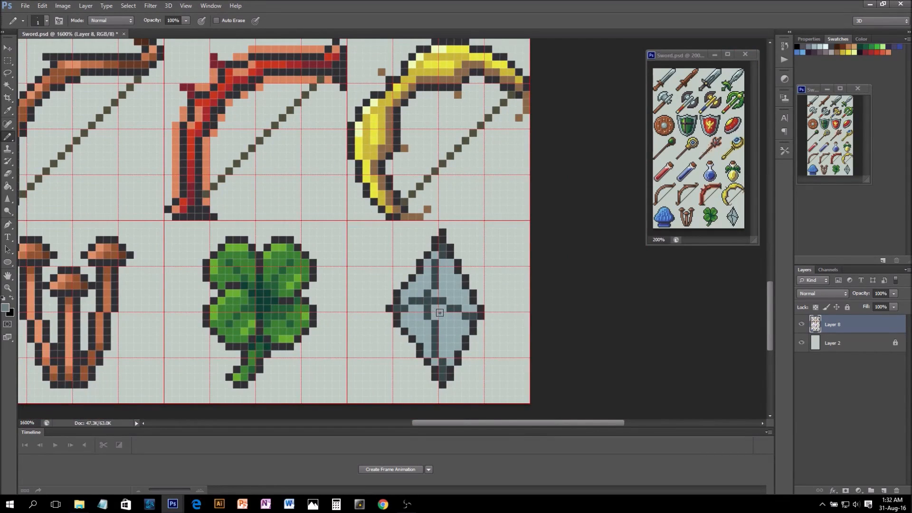
Step: Shade the diamond's lower-right and upper-right facets and part of the lower-left facet with the medium slate grey
{"action": "mouse_move", "coordinate": [445, 321]}
{"action": "left_mouse_down"}
{"action": "mouse_move", "coordinate": [464, 329]}
{"action": "mouse_move", "coordinate": [450, 350]}
{"action": "left_mouse_up"}
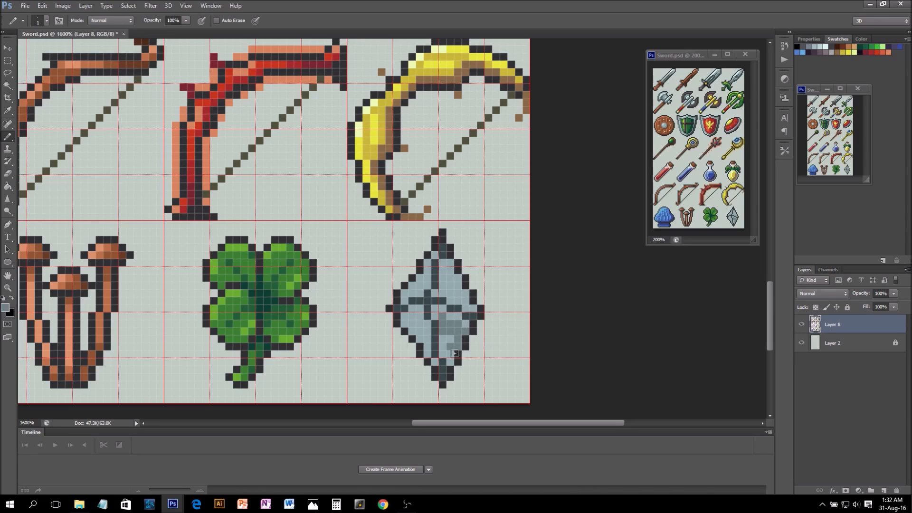
{"action": "left_click_drag", "start_coordinate": [450, 265], "coordinate": [456, 291]}
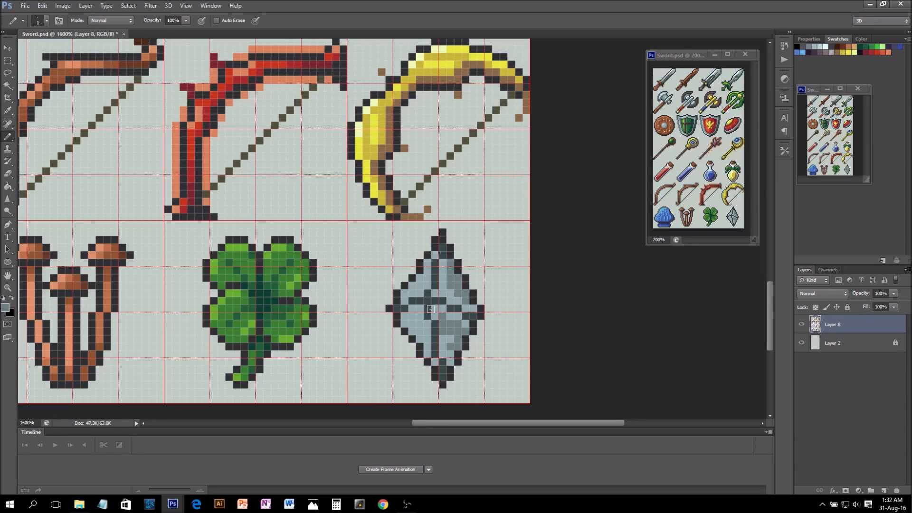
{"action": "left_click", "coordinate": [413, 316]}
{"action": "left_click_drag", "start_coordinate": [415, 324], "coordinate": [420, 333]}
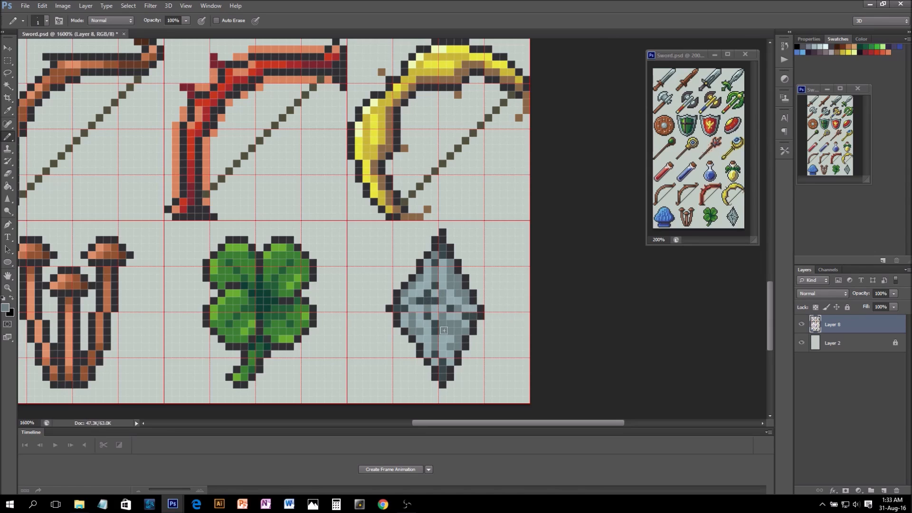
Step: Darken the diamond's lower-right facet with dark and medium greys sampled from the crystal
{"action": "left_click", "coordinate": [471, 315], "text": "alt"}
{"action": "left_click", "coordinate": [462, 325], "text": "alt"}
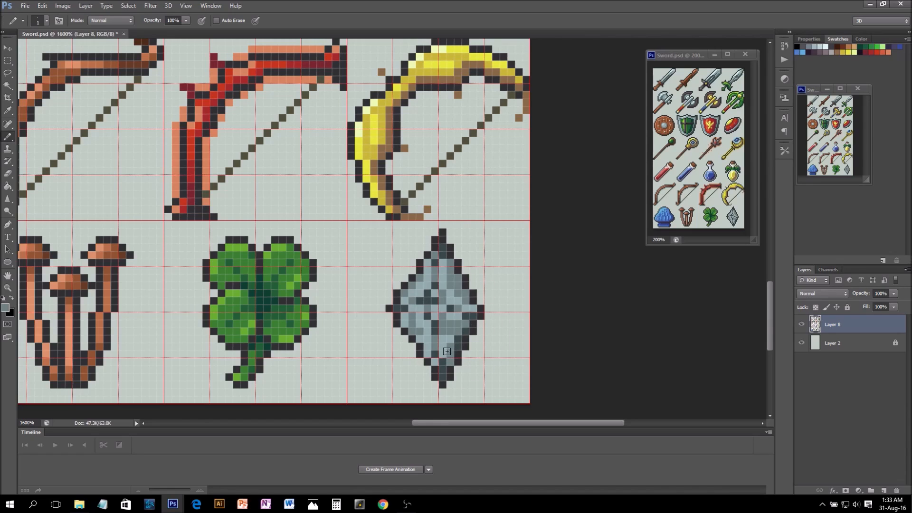
{"action": "left_click", "coordinate": [462, 341], "text": "alt"}
{"action": "left_click", "coordinate": [449, 348], "text": "alt"}
{"action": "left_click", "coordinate": [454, 335], "text": "alt"}
{"action": "left_click", "coordinate": [451, 330]}
{"action": "left_click", "coordinate": [459, 324]}
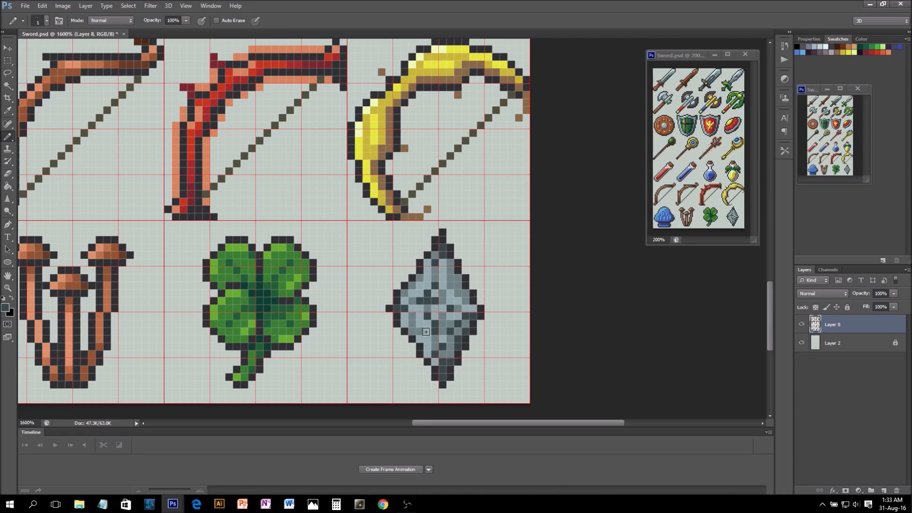
Step: Shade the lower edge of the diamond's lower-left facet with dark and medium slate grey pixels
{"action": "left_click", "coordinate": [420, 332]}
{"action": "left_click", "coordinate": [435, 346], "text": "alt"}
{"action": "left_click", "coordinate": [429, 355]}
{"action": "left_click", "coordinate": [434, 361]}
{"action": "left_click", "coordinate": [421, 339]}
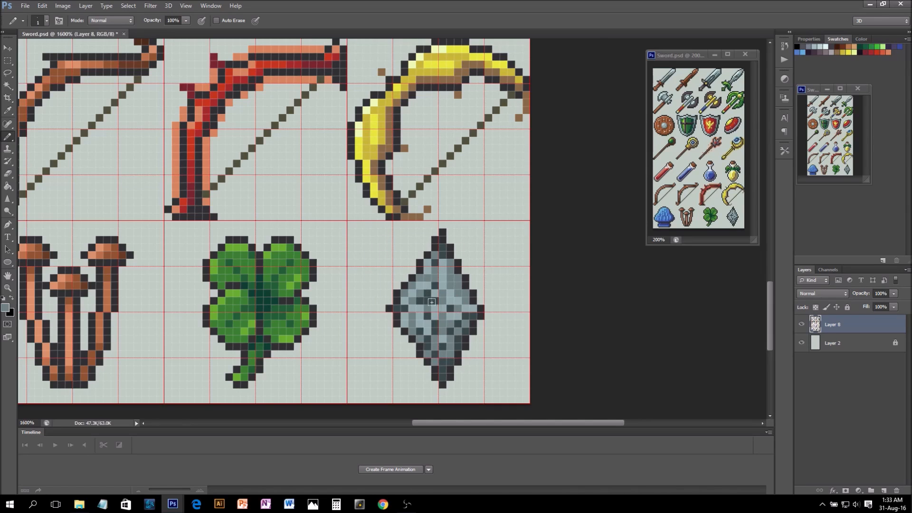
Step: Sample a pale blue-grey highlight colour from the items higher up the sheet and return to the diamond
{"action": "left_click", "coordinate": [434, 294], "text": "alt"}
{"action": "left_click_drag", "start_coordinate": [416, 248], "coordinate": [465, 339]}
{"action": "left_click_drag", "start_coordinate": [368, 129], "coordinate": [412, 275]}
{"action": "left_click_drag", "start_coordinate": [373, 150], "coordinate": [455, 344]}
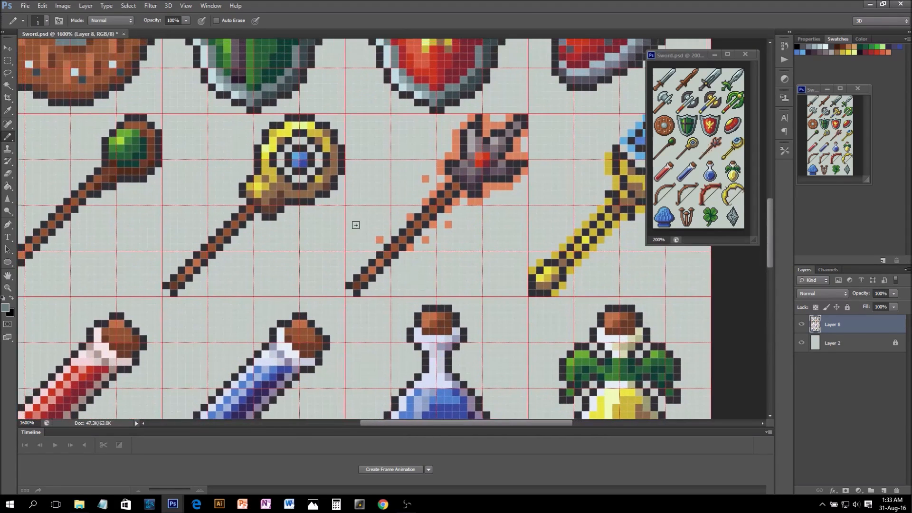
{"action": "left_click", "coordinate": [388, 164], "text": "alt"}
{"action": "left_click", "coordinate": [415, 213], "text": "alt"}
{"action": "left_click", "coordinate": [224, 87], "text": "alt"}
{"action": "left_click_drag", "start_coordinate": [404, 235], "coordinate": [294, 90]}
{"action": "mouse_move", "coordinate": [376, 245]}
{"action": "left_mouse_down"}
{"action": "mouse_move", "coordinate": [351, 189]}
{"action": "mouse_move", "coordinate": [401, 195]}
{"action": "left_mouse_up"}
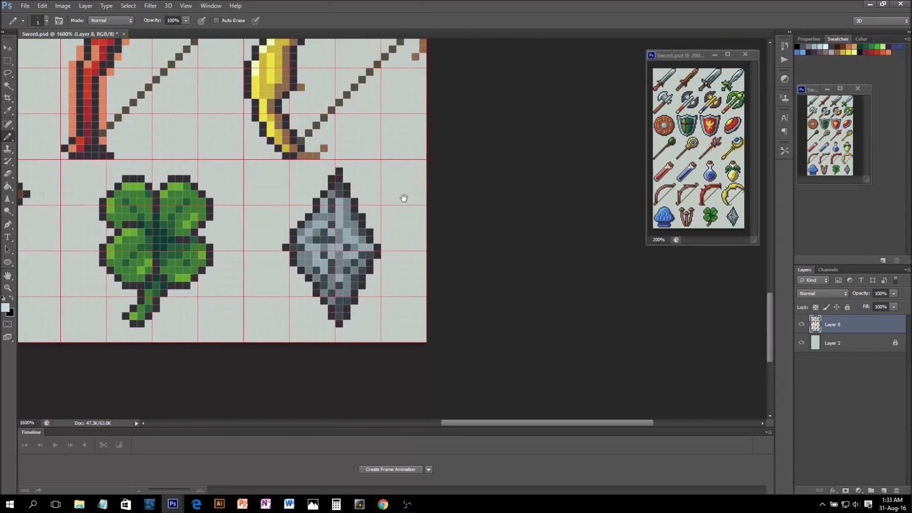
{"action": "left_click", "coordinate": [332, 228]}
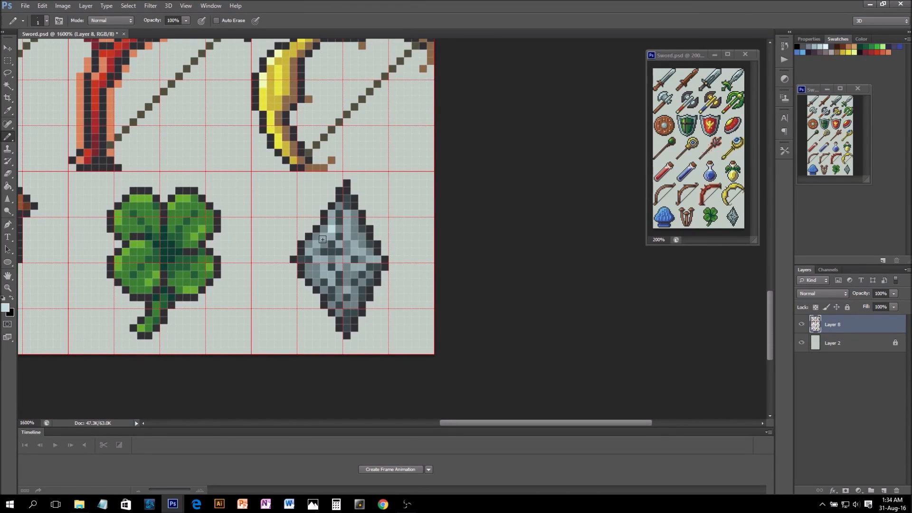
{"action": "left_click", "coordinate": [316, 244], "text": "shift"}
{"action": "key", "text": "ctrl+alt+z"}
{"action": "key", "text": "ctrl+alt+z"}
Step: Place pale highlight pixels along the outer edge of the diamond's upper-left facet
{"action": "left_click", "coordinate": [324, 228]}
{"action": "left_click", "coordinate": [316, 237]}
{"action": "left_click", "coordinate": [309, 243]}
{"action": "left_click", "coordinate": [332, 213]}
{"action": "left_click", "coordinate": [339, 251]}
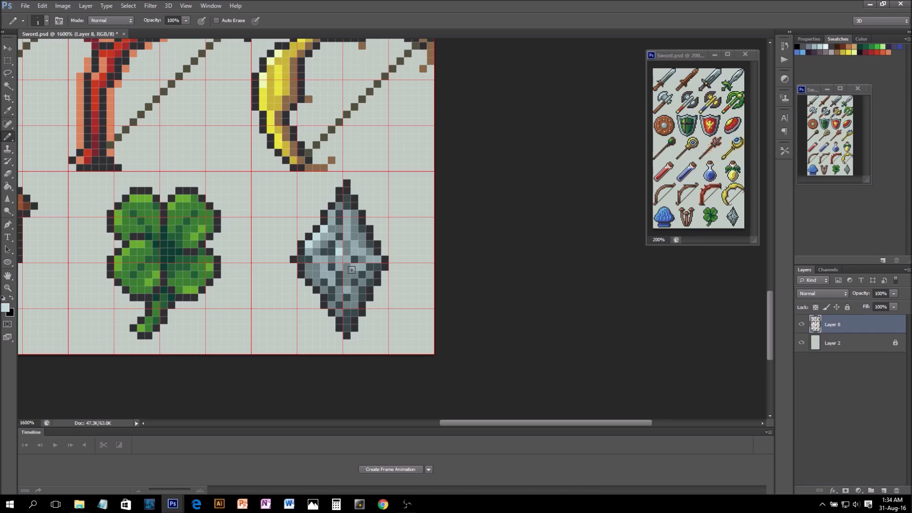
{"action": "key", "text": "ctrl+z"}
Step: Add pale highlight pixels to the diamond's lower-left, upper-right and lower-right facets
{"action": "left_click_drag", "start_coordinate": [308, 266], "coordinate": [316, 266]}
{"action": "left_click", "coordinate": [355, 236]}
{"action": "left_click", "coordinate": [355, 274]}
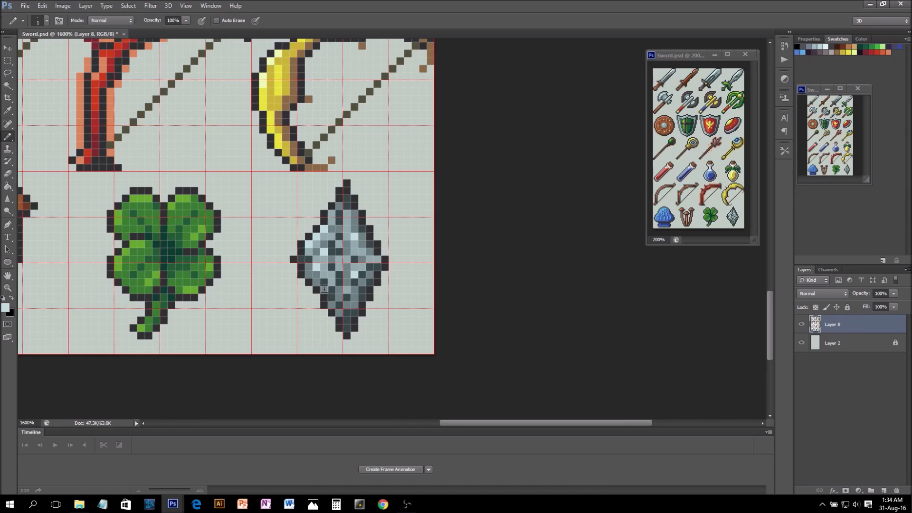
Step: Redraw the diamond's centre facet lines in dark slate grey and retouch the lower-left facet with sampled greys
{"action": "left_click", "coordinate": [341, 288], "text": "alt"}
{"action": "left_click_drag", "start_coordinate": [338, 235], "coordinate": [338, 230]}
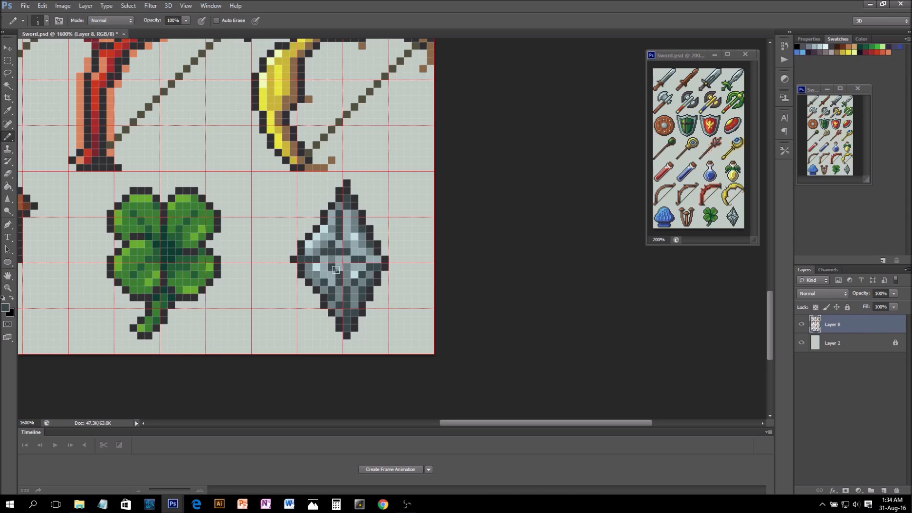
{"action": "left_click", "coordinate": [359, 238], "text": "alt"}
{"action": "left_click", "coordinate": [324, 258]}
{"action": "left_click", "coordinate": [327, 269], "text": "alt"}
{"action": "left_click", "coordinate": [315, 267]}
Step: Blend the diamond's upper-left facet with greys sampled from the neighbouring facets
{"action": "left_click", "coordinate": [356, 275], "text": "alt"}
{"action": "left_click", "coordinate": [325, 244]}
{"action": "left_click", "coordinate": [317, 251]}
{"action": "left_click", "coordinate": [332, 235], "text": "alt"}
{"action": "left_click", "coordinate": [326, 244]}
{"action": "left_click", "coordinate": [317, 251]}
{"action": "left_click", "coordinate": [342, 246], "text": "alt"}
{"action": "left_click", "coordinate": [316, 247]}
{"action": "left_click", "coordinate": [309, 251]}
{"action": "left_click", "coordinate": [325, 242]}
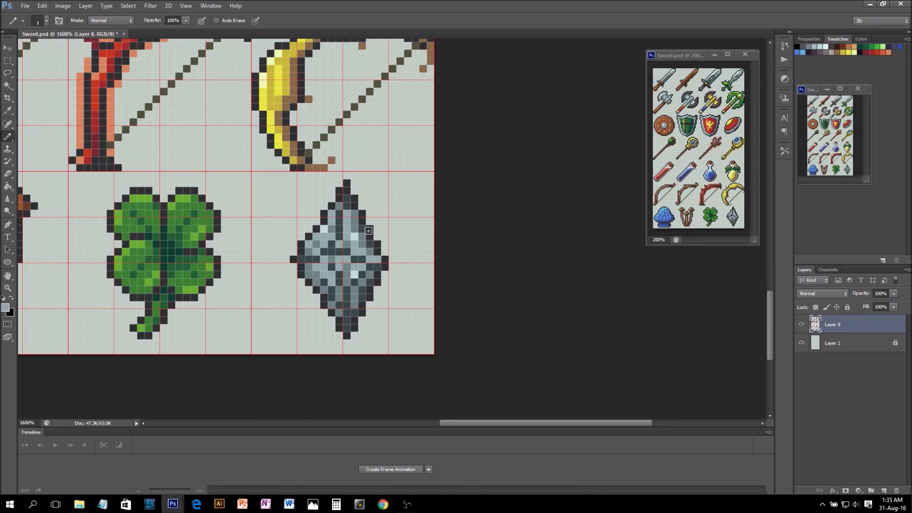
Step: Try pale highlight pixels on the diamond's upper-left edge and undo the topmost one
{"action": "left_click", "coordinate": [330, 229], "text": "alt"}
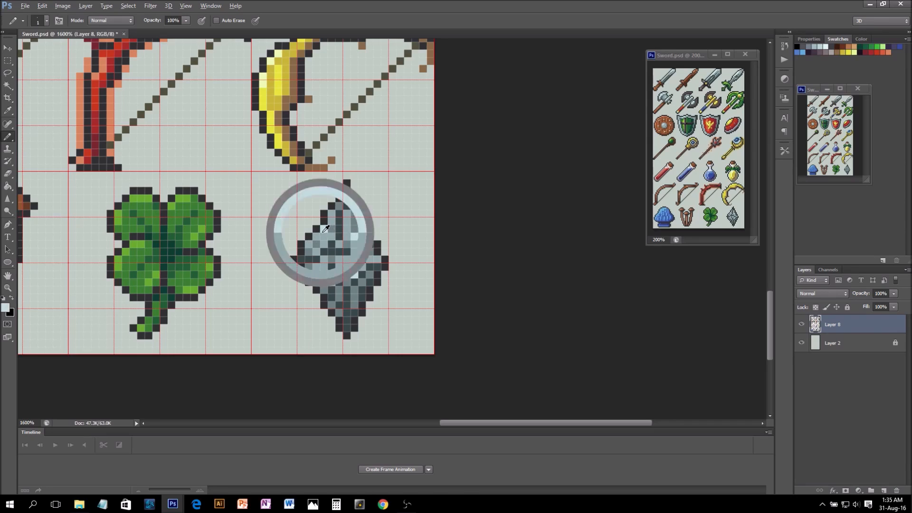
{"action": "left_click", "coordinate": [316, 236]}
{"action": "left_click", "coordinate": [331, 215]}
{"action": "key", "text": "ctrl+z"}
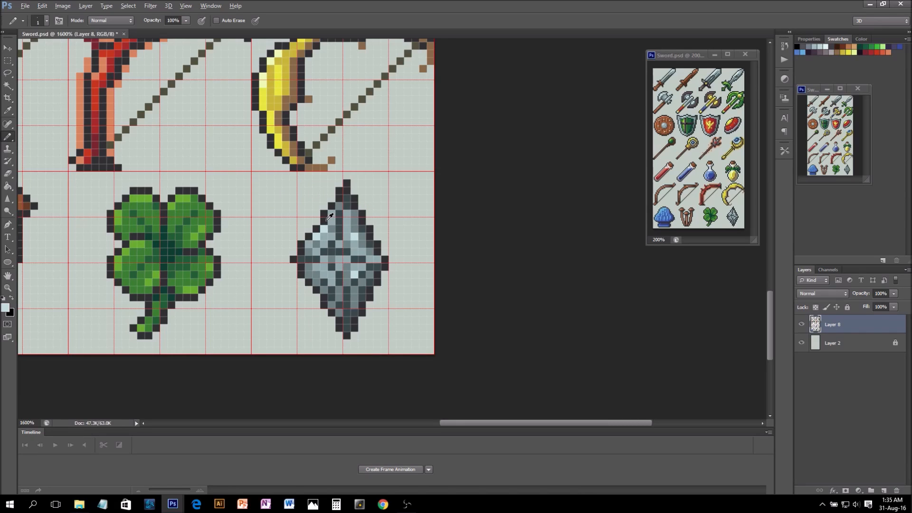
Step: Darken the diamond's lower-right facet and paint out its pale highlight with sampled greys
{"action": "key", "text": "alt"}
{"action": "left_click", "coordinate": [343, 228], "text": "alt"}
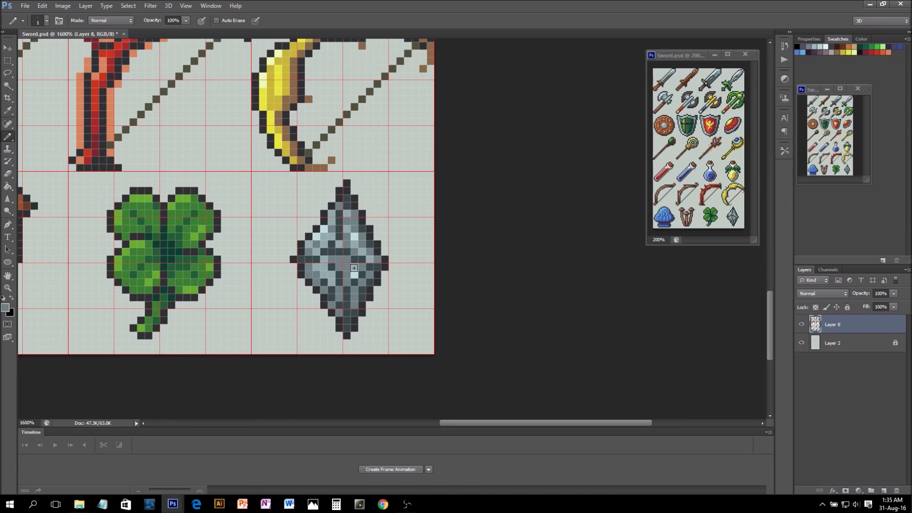
{"action": "left_click", "coordinate": [370, 259], "text": "alt"}
{"action": "left_click", "coordinate": [354, 274]}
{"action": "left_click", "coordinate": [365, 274], "text": "alt"}
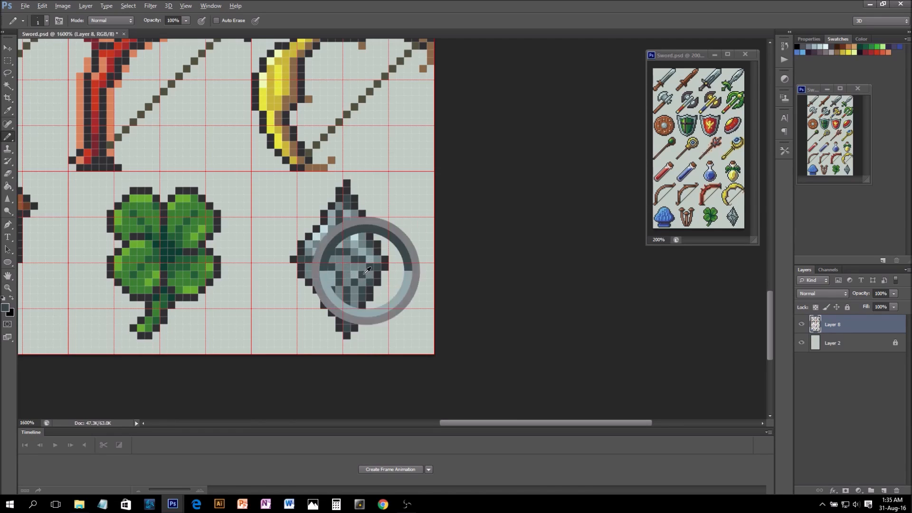
{"action": "left_click", "coordinate": [371, 275]}
{"action": "left_click", "coordinate": [379, 277], "text": "alt"}
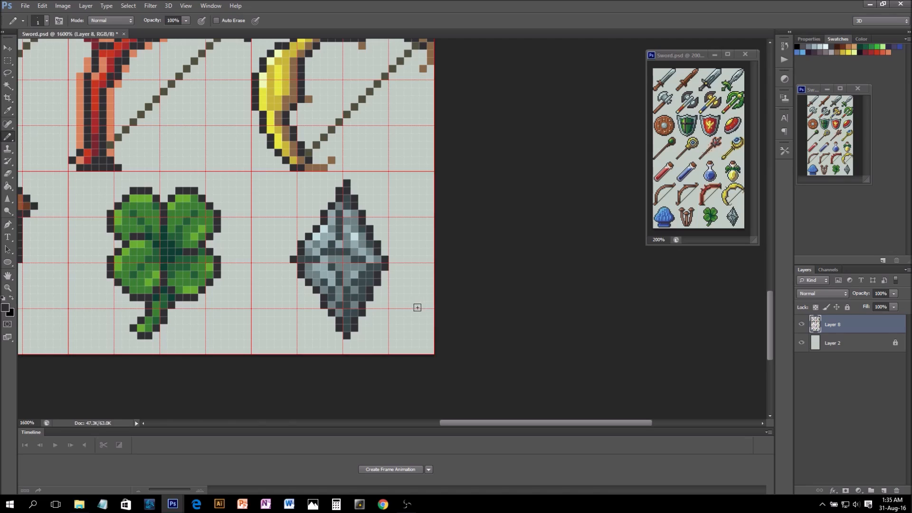
Step: Retouch the diamond's facets with sampled greys and paint over the pale highlights on the upper-left edge
{"action": "left_click", "coordinate": [350, 245], "text": "alt"}
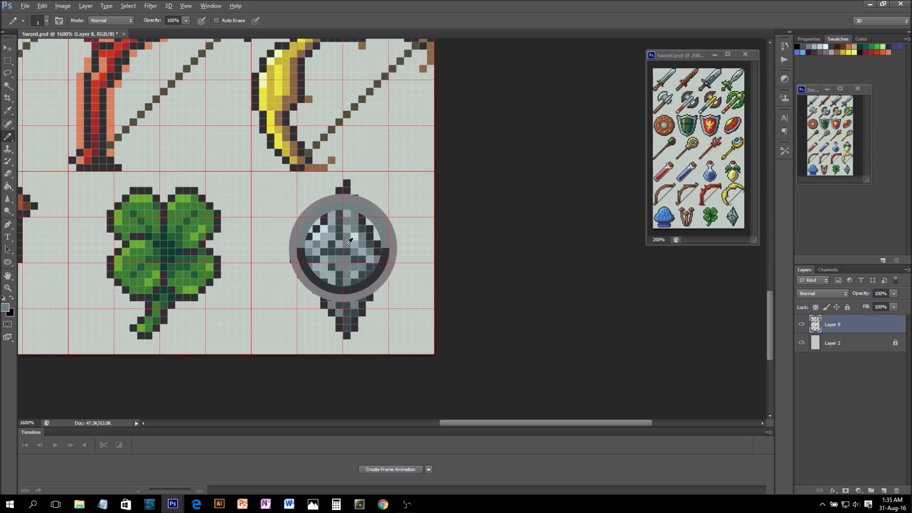
{"action": "left_click", "coordinate": [356, 235], "text": "alt"}
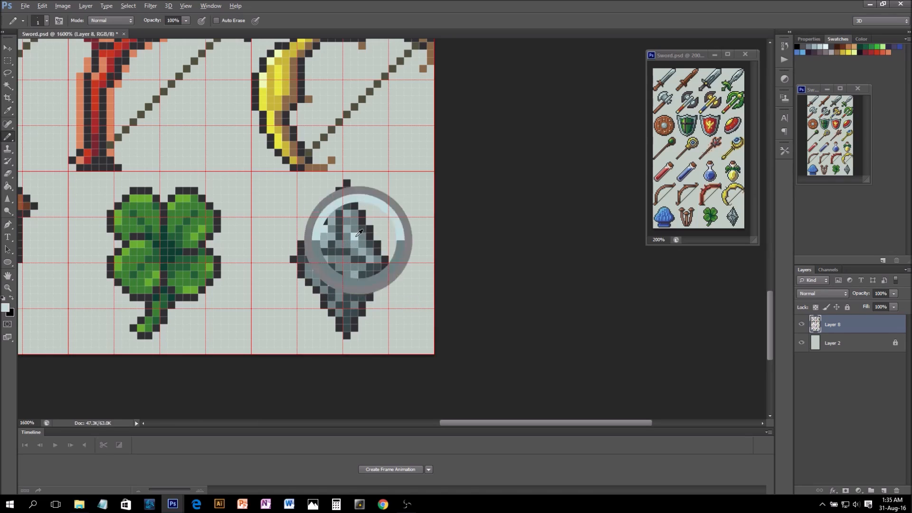
{"action": "left_click", "coordinate": [332, 253], "text": "alt"}
{"action": "left_click", "coordinate": [332, 265], "text": "alt"}
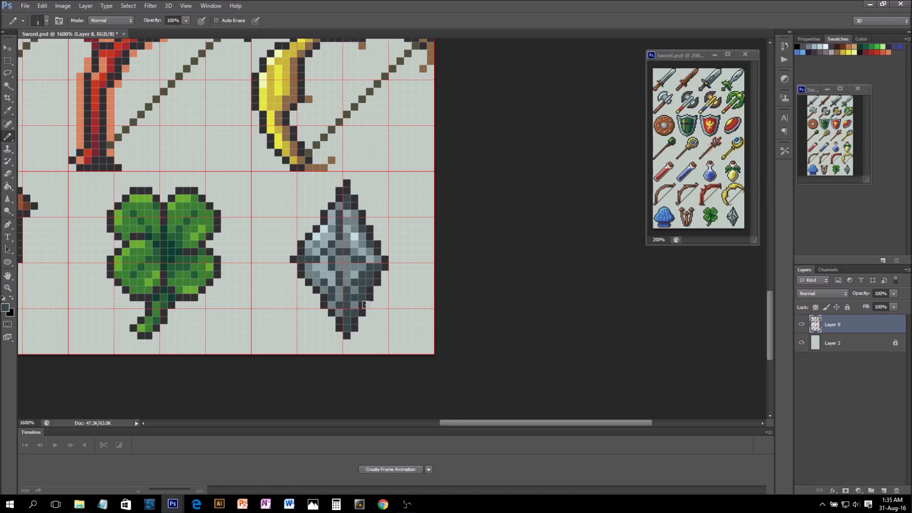
{"action": "left_click", "coordinate": [317, 276], "text": "alt"}
{"action": "left_click", "coordinate": [333, 275], "text": "alt"}
{"action": "left_click_drag", "start_coordinate": [324, 229], "coordinate": [317, 237]}
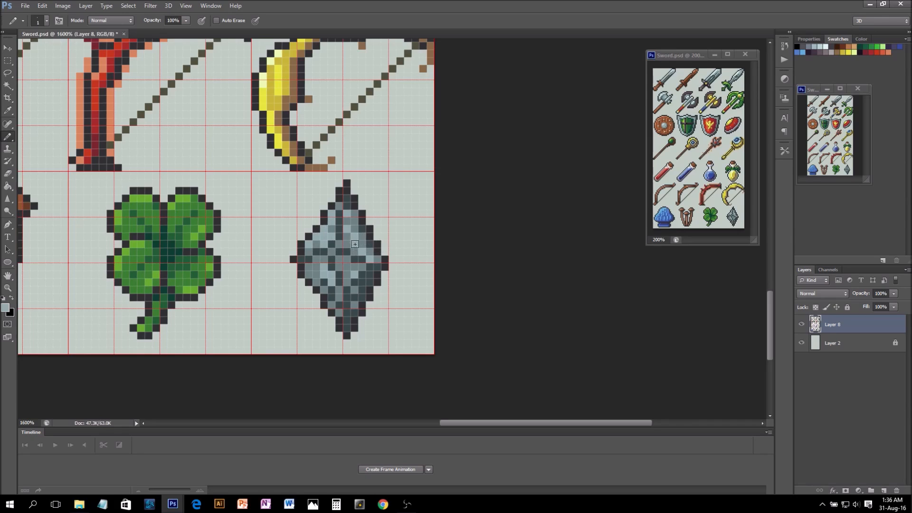
Step: Refine the shading of the diamond's right facets and centre with light, medium and dark greys sampled from the crystal
{"action": "left_click", "coordinate": [351, 270], "text": "alt"}
{"action": "left_click", "coordinate": [366, 279], "text": "alt"}
{"action": "left_click", "coordinate": [353, 265], "text": "alt"}
{"action": "left_click", "coordinate": [371, 283], "text": "alt"}
{"action": "left_click", "coordinate": [341, 244], "text": "alt"}
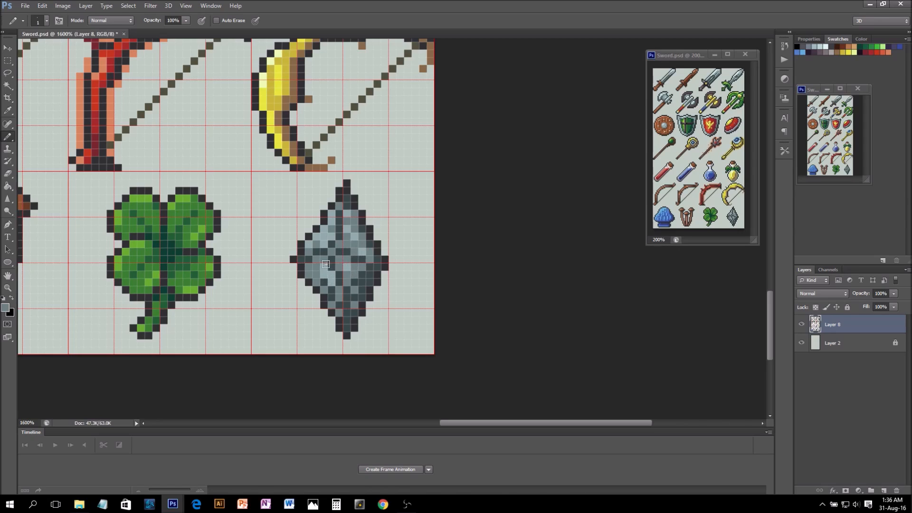
{"action": "left_click", "coordinate": [362, 255], "text": "alt"}
{"action": "left_click", "coordinate": [343, 232], "text": "alt"}
{"action": "key", "text": "alt"}
{"action": "key", "text": "alt"}
Step: Sample the medium slate grey and scatter seven single sparkle pixels around the diamond's outline
{"action": "left_click", "coordinate": [349, 264], "text": "alt"}
{"action": "left_click", "coordinate": [324, 190]}
{"action": "left_click", "coordinate": [309, 221]}
{"action": "left_click", "coordinate": [362, 190]}
{"action": "left_click", "coordinate": [384, 222]}
{"action": "left_click", "coordinate": [384, 298]}
{"action": "left_click", "coordinate": [369, 327]}
{"action": "left_click", "coordinate": [324, 320]}
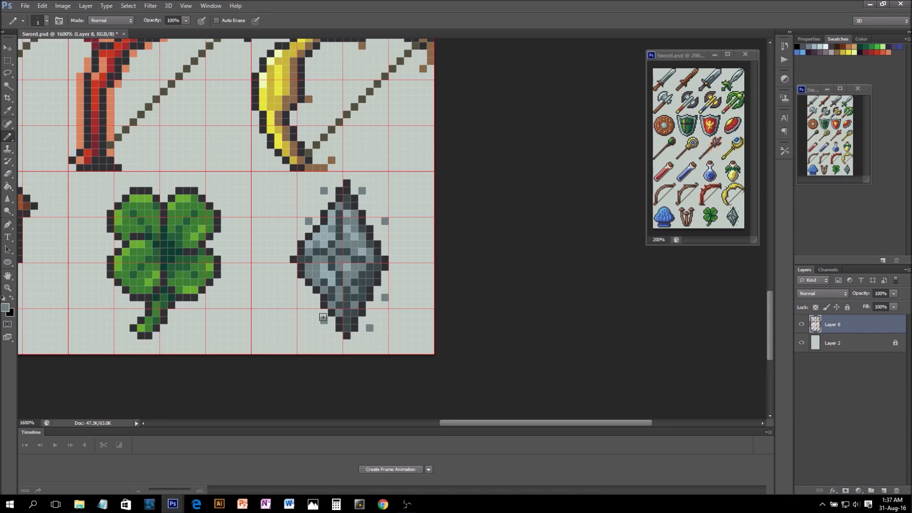
{"action": "left_click", "coordinate": [286, 251]}
{"action": "key", "text": "ctrl+z"}
Step: Erase the sparkle pixels beside the diamond's lower-left edge, upper-right tip and upper-left edge
{"action": "key", "text": "e"}
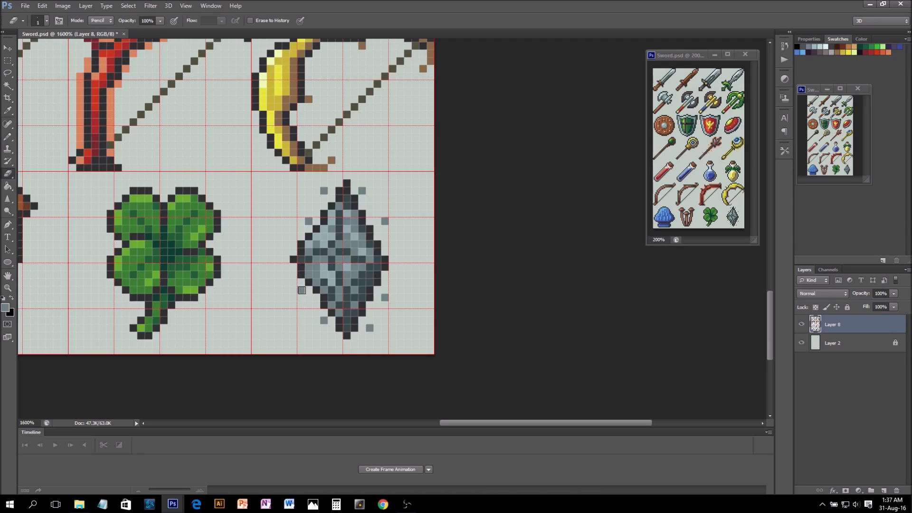
{"action": "left_click", "coordinate": [303, 290]}
{"action": "left_click", "coordinate": [362, 191]}
{"action": "left_click", "coordinate": [309, 220]}
Step: Add new medium slate grey sparkle pixels with the pencil along the diamond's lower-left and upper-left sides
{"action": "key", "text": "b"}
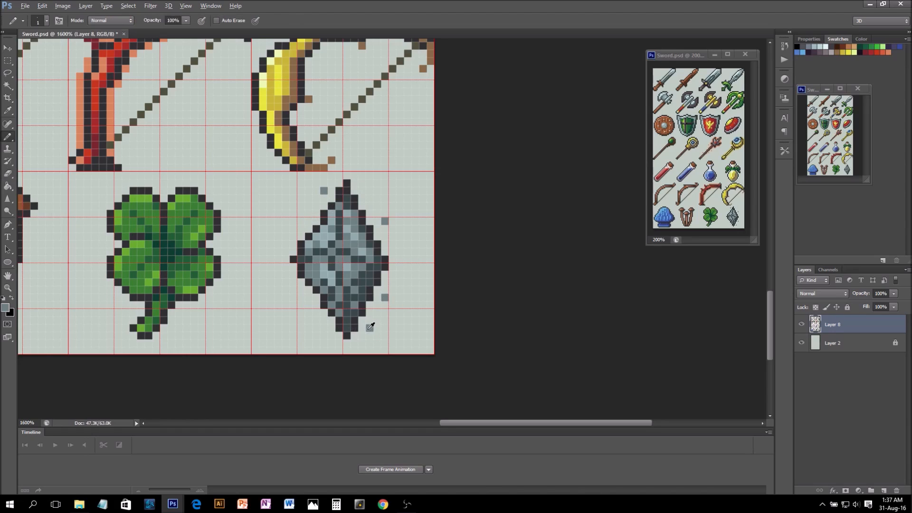
{"action": "left_click", "coordinate": [322, 327]}
{"action": "left_click", "coordinate": [308, 304]}
{"action": "left_click", "coordinate": [286, 282]}
{"action": "left_click", "coordinate": [309, 213]}
{"action": "left_click", "coordinate": [293, 236]}
{"action": "key", "text": "ctrl+z"}
{"action": "left_click", "coordinate": [286, 244]}
{"action": "left_click", "coordinate": [400, 259]}
{"action": "left_click", "coordinate": [294, 305]}
{"action": "left_click", "coordinate": [370, 191]}
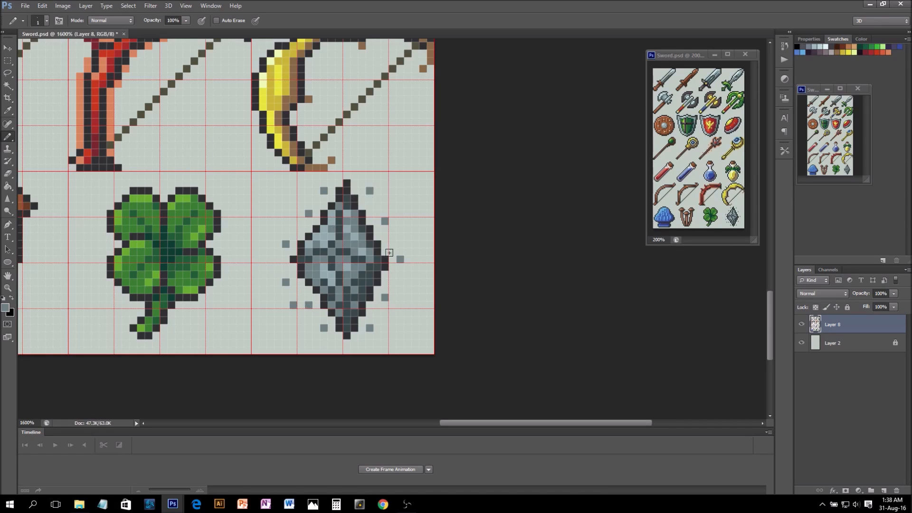
{"action": "left_click", "coordinate": [408, 236]}
{"action": "left_click", "coordinate": [393, 198]}
{"action": "left_click", "coordinate": [392, 328]}
{"action": "left_click", "coordinate": [408, 289]}
{"action": "key", "text": "ctrl+alt+z"}
{"action": "key", "text": "ctrl+alt+z"}
{"action": "key", "text": "ctrl+alt+z"}
{"action": "key", "text": "ctrl+alt+z"}
{"action": "key", "text": "ctrl+alt+z"}
{"action": "key", "text": "ctrl+alt+z"}
{"action": "key", "text": "ctrl+alt+z"}
Step: Erase three sparkle pixels on the diamond's left side and the one beside its lower-right tip
{"action": "key", "text": "e"}
{"action": "left_click", "coordinate": [308, 305]}
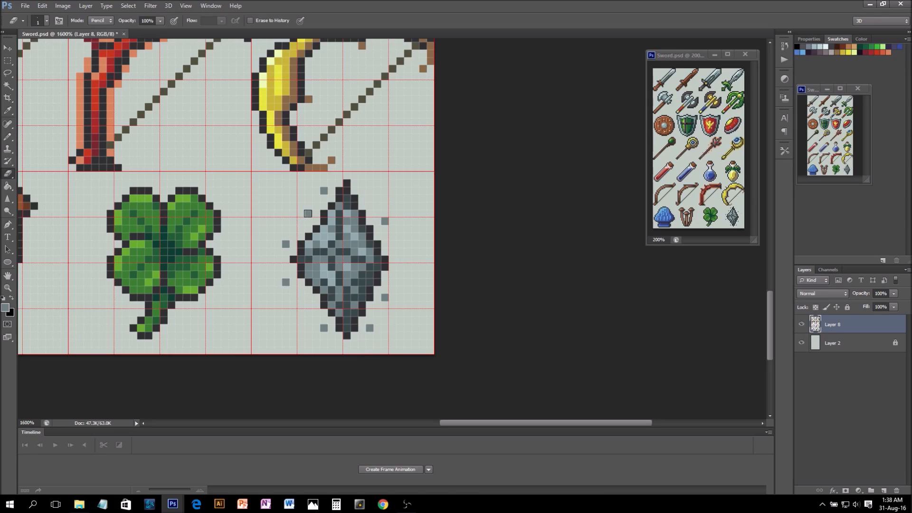
{"action": "left_click", "coordinate": [307, 213]}
{"action": "left_click", "coordinate": [369, 328]}
{"action": "left_click", "coordinate": [286, 244]}
Step: Add sparkle pixels beside the diamond's upper-left, upper-right and right edges and erase the old upper-right one
{"action": "key", "text": "b"}
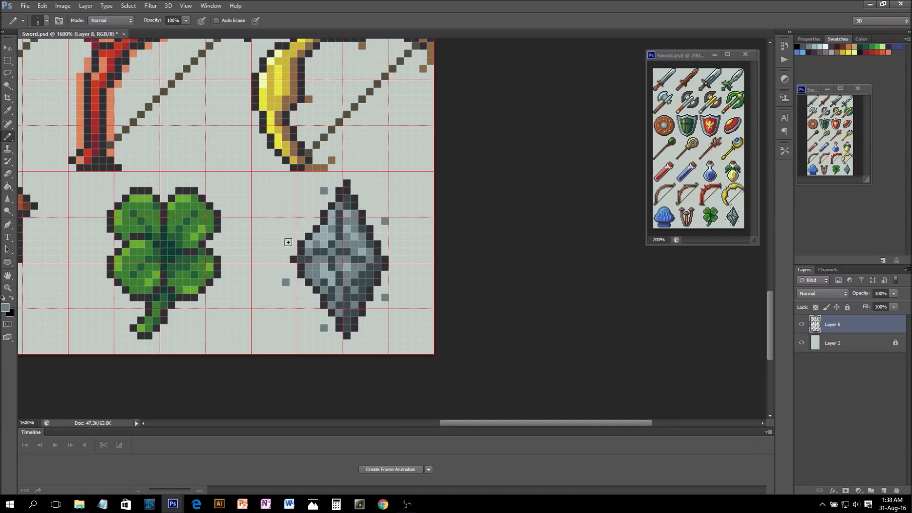
{"action": "left_click", "coordinate": [299, 222]}
{"action": "left_click", "coordinate": [377, 206]}
{"action": "left_click", "coordinate": [401, 252]}
{"action": "key", "text": "e"}
{"action": "left_click", "coordinate": [386, 221]}
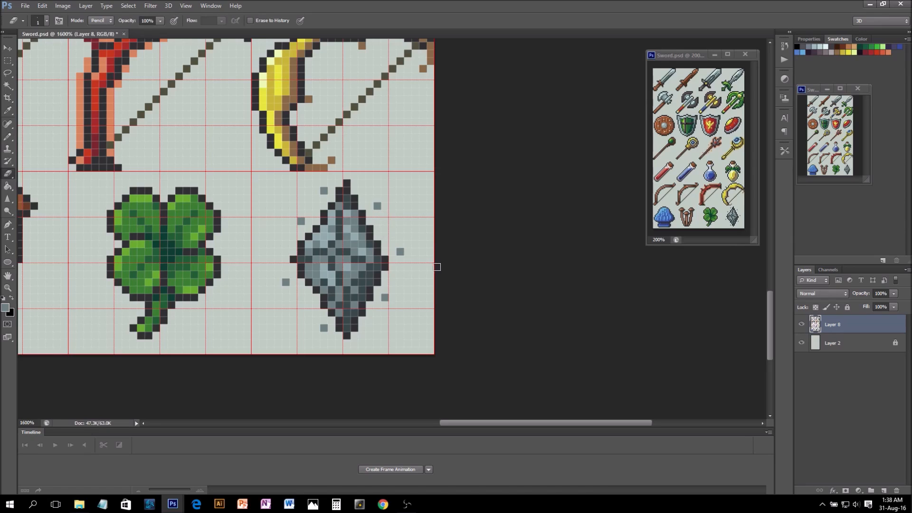